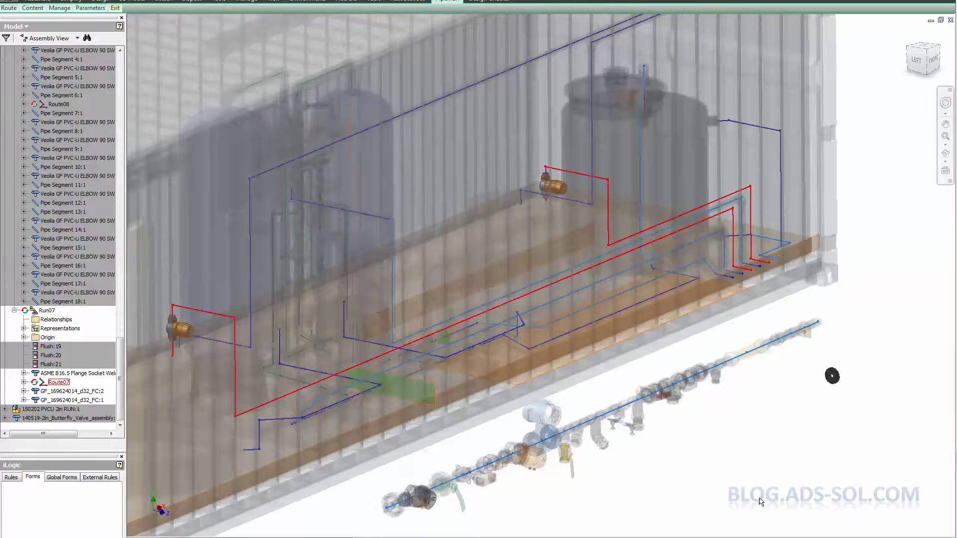
Examine the rear orange-actuated valve on Route07, its lower open end and the tank flange directly beneath it
scroll(541, 160, up, 3)
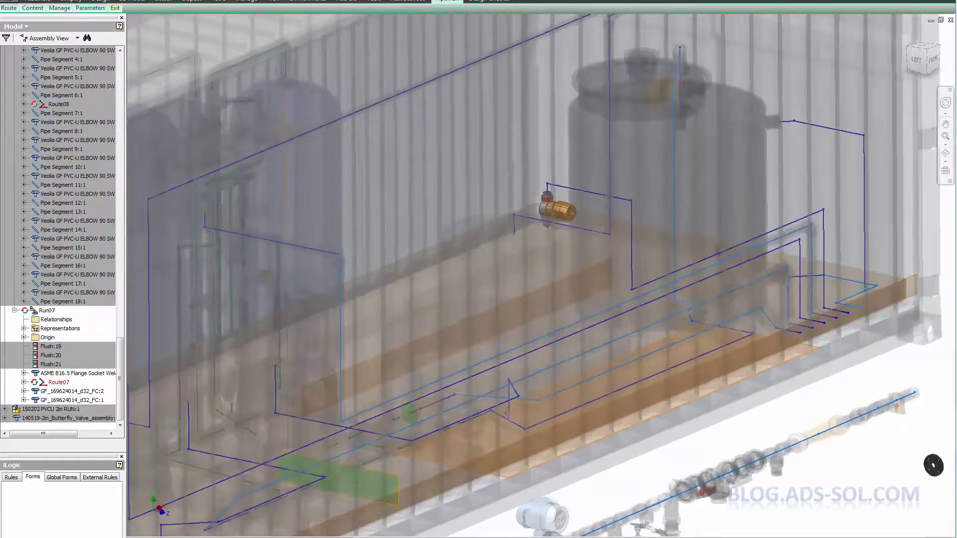
scroll(548, 199, up, 5)
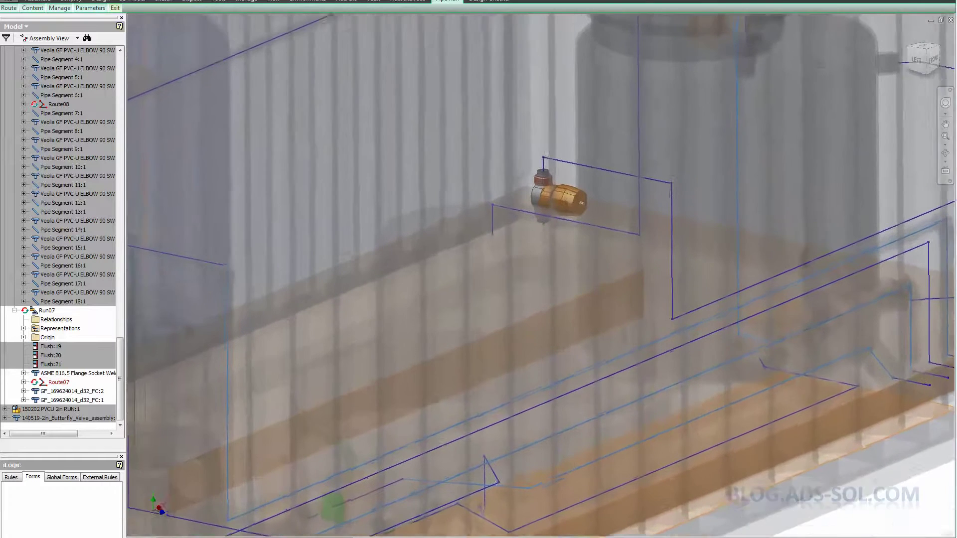
scroll(547, 171, up, 5)
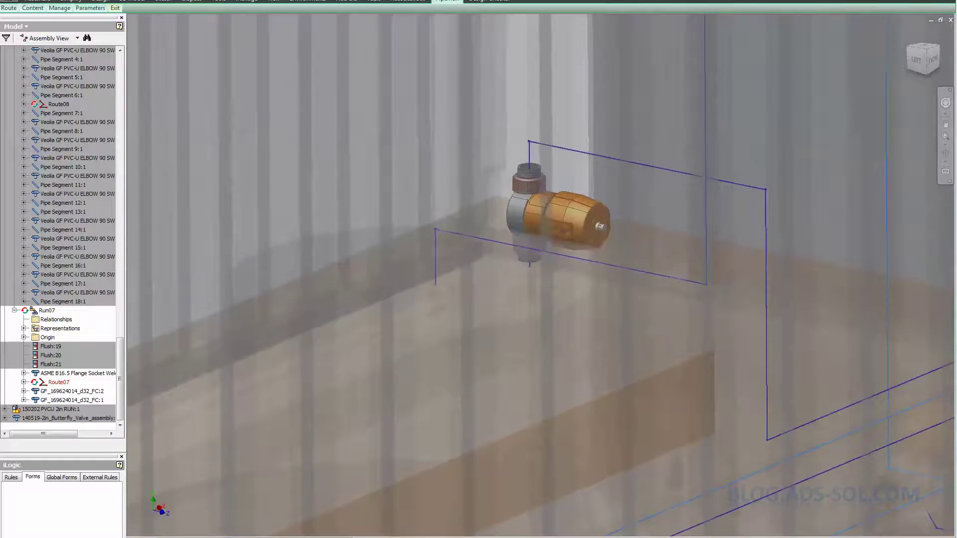
scroll(549, 210, up, 8)
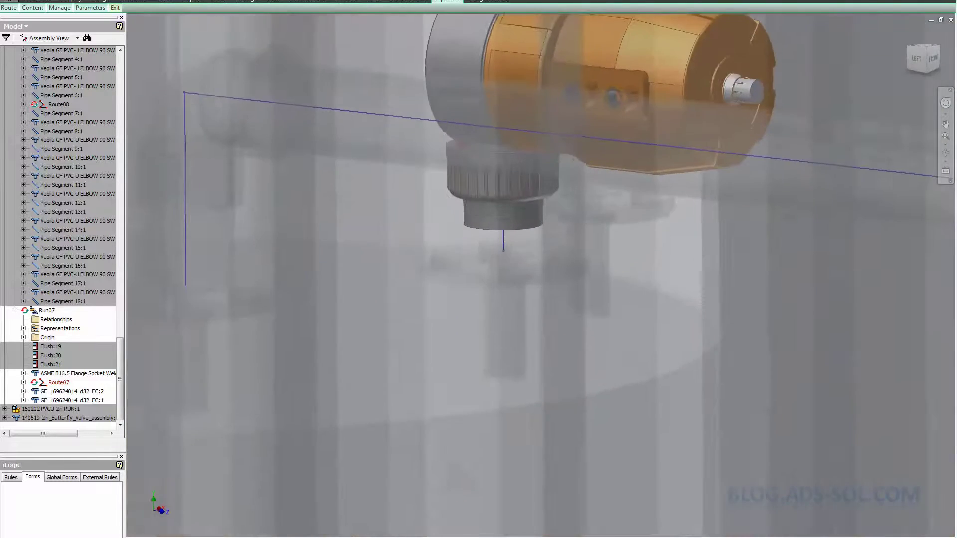
scroll(541, 209, down, 1)
middle_drag(541, 210, 541, 301)
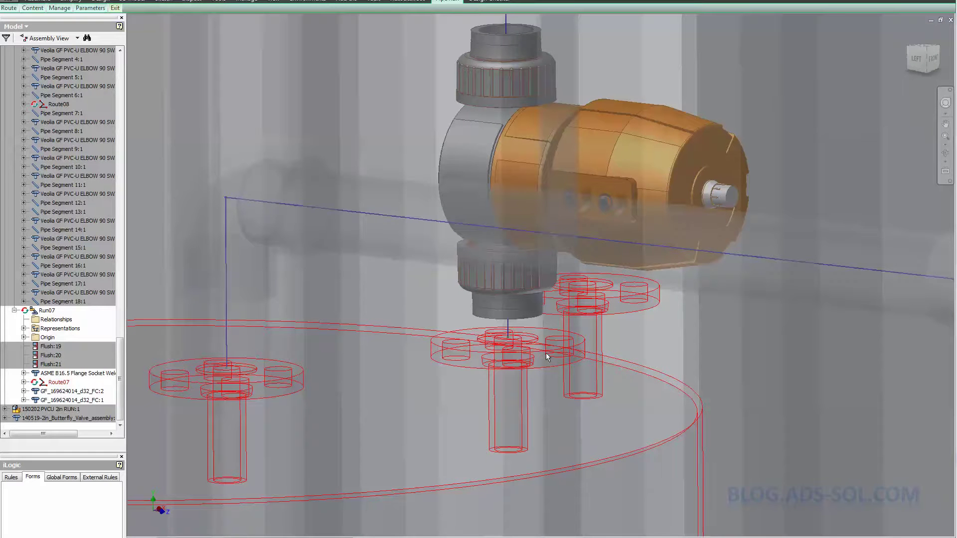
scroll(546, 353, down, 6)
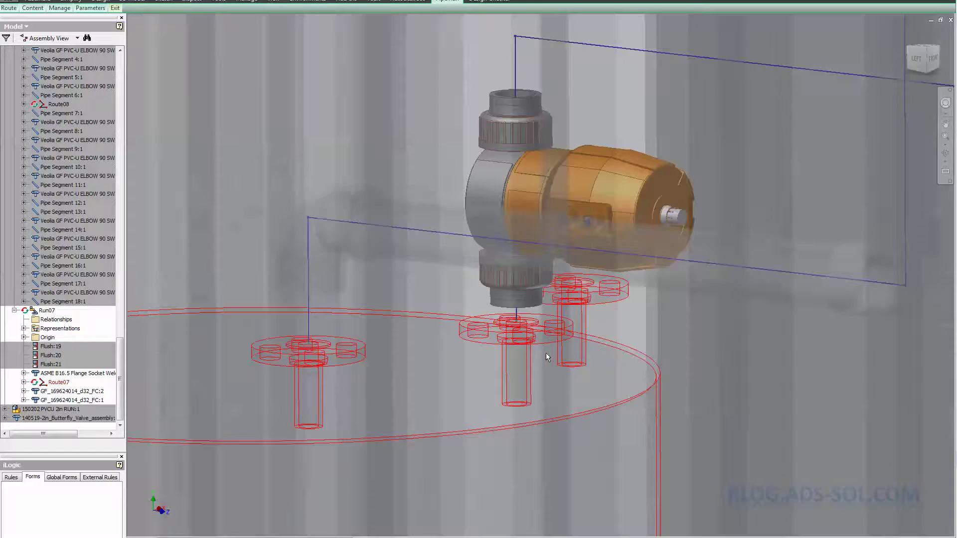
scroll(543, 438, down, 5)
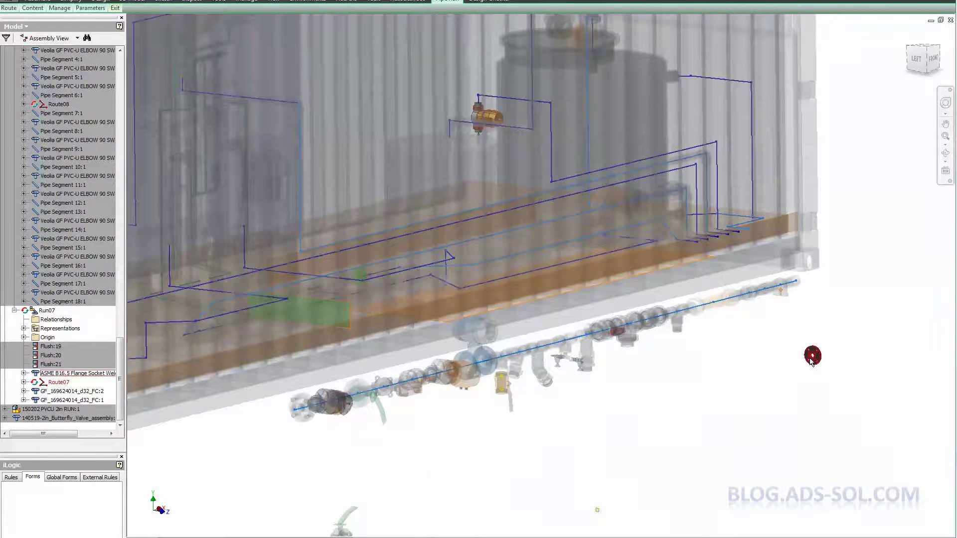
scroll(542, 99, up, 4)
click(636, 199)
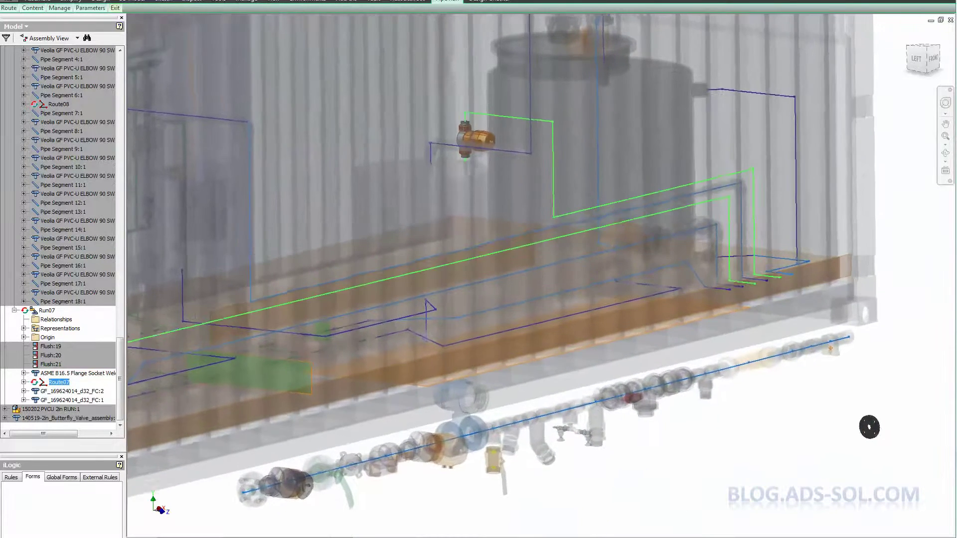
scroll(484, 251, up, 4)
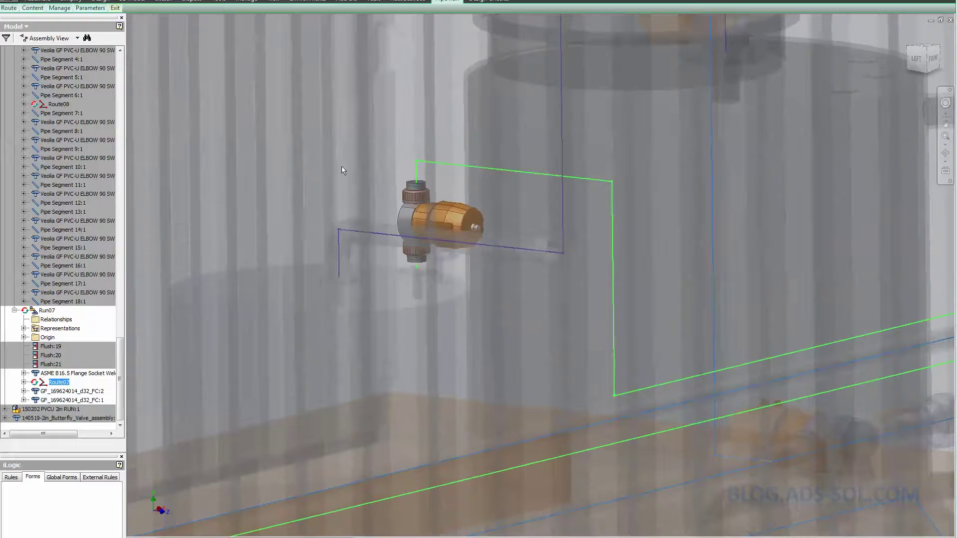
click(342, 166)
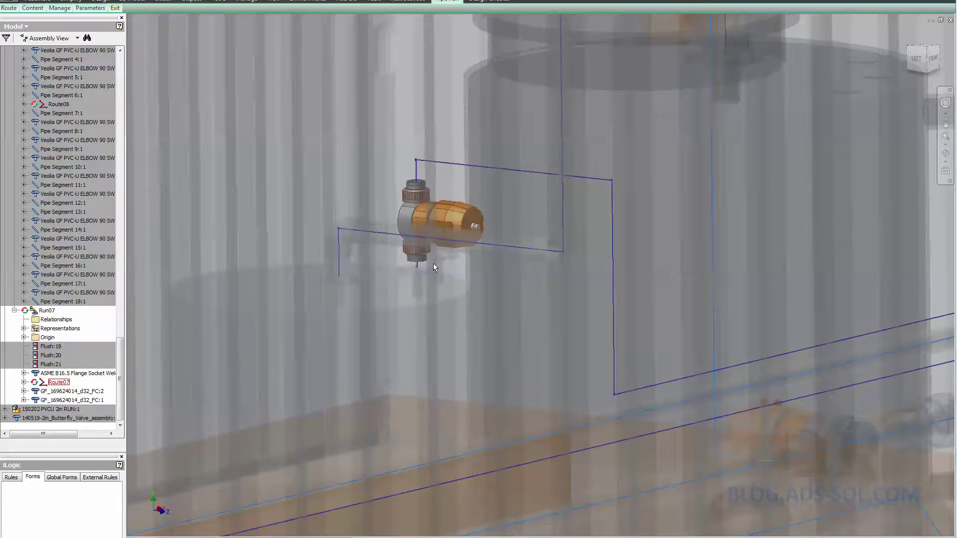
scroll(547, 374, down, 2)
scroll(647, 497, down, 5)
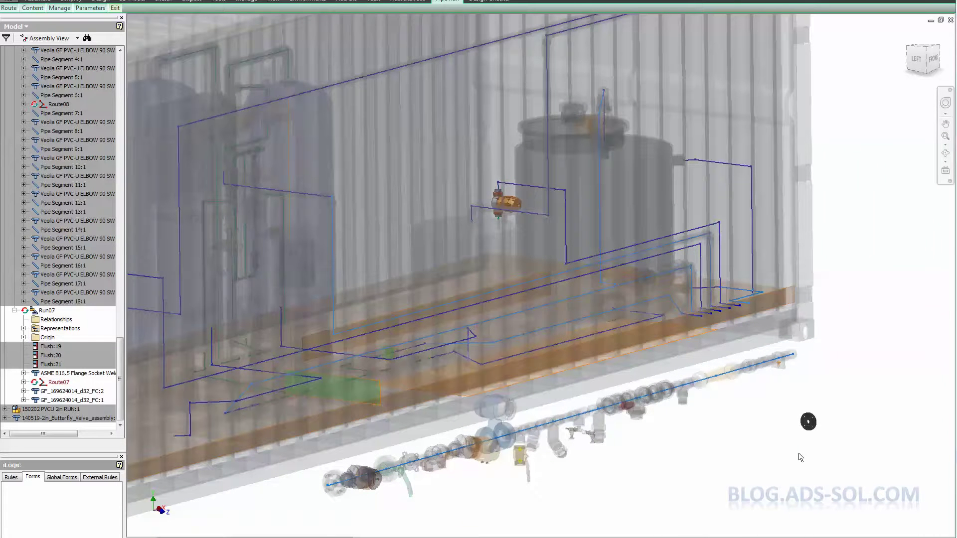
Try to place a copy of the loose ASME B16.5 flange on the route end below the rear valve
click(814, 427)
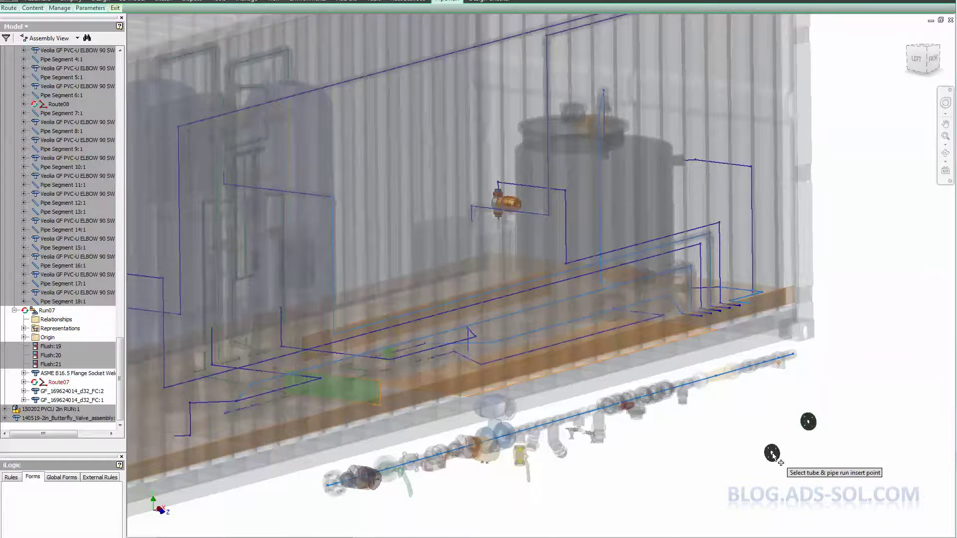
scroll(775, 457, up, 5)
scroll(661, 249, up, 5)
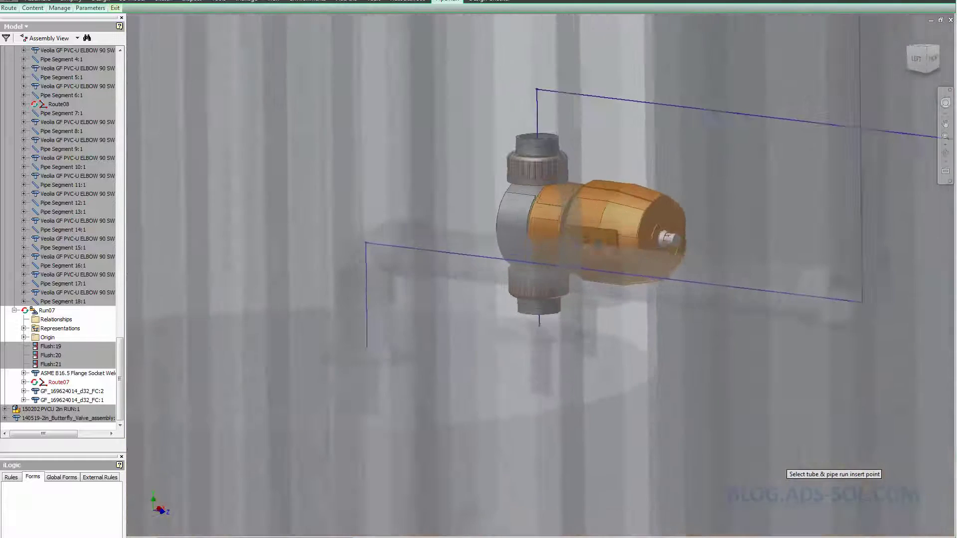
scroll(599, 168, up, 2)
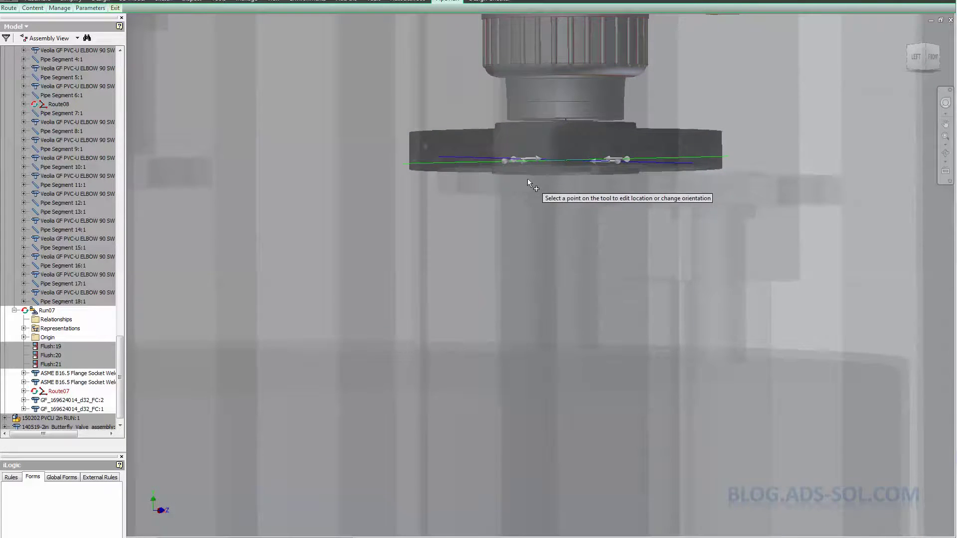
middle_drag(565, 196, 567, 166)
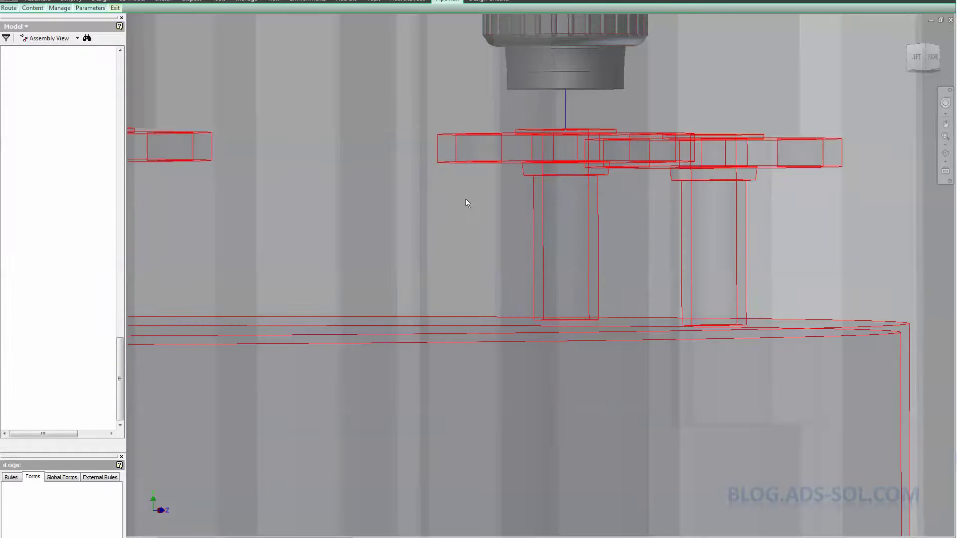
Place a copy of the loose ASME B16.5 flange on the route end beneath the rear valve, keeping its default orientation
key(F6)
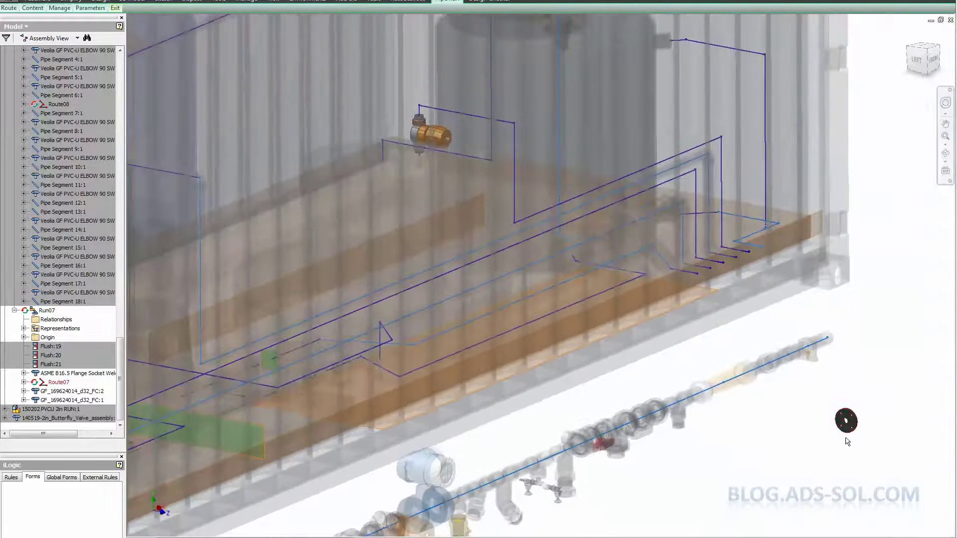
click(846, 421)
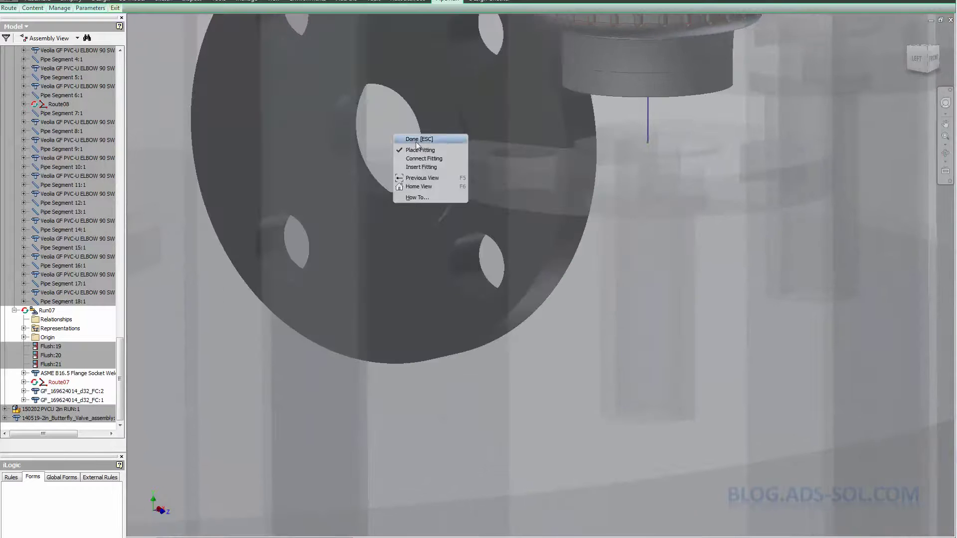
click(536, 40)
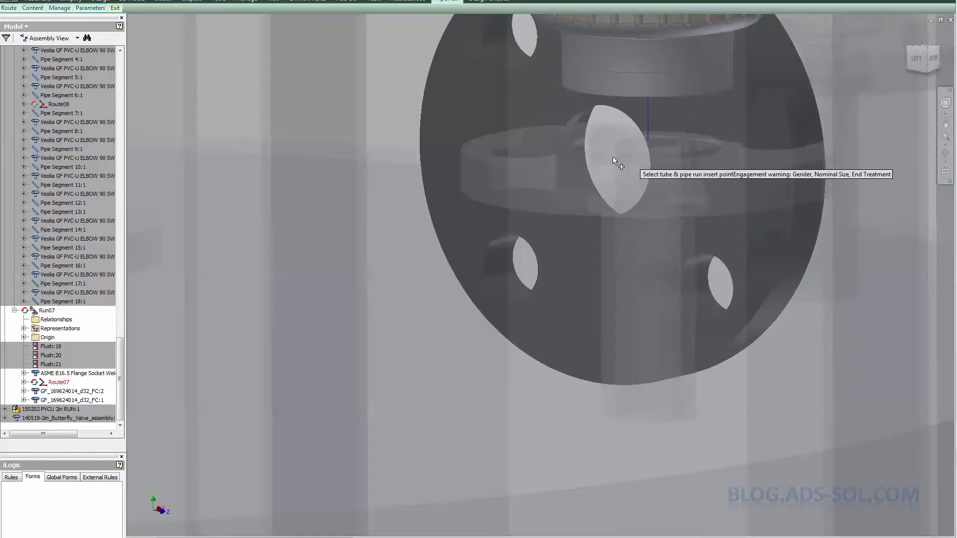
right_click(567, 142)
click(591, 165)
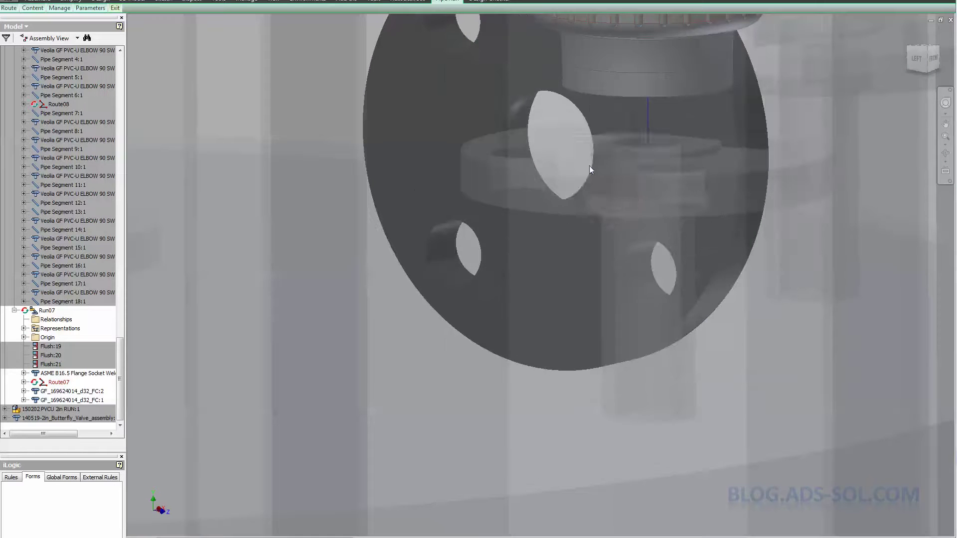
click(593, 155)
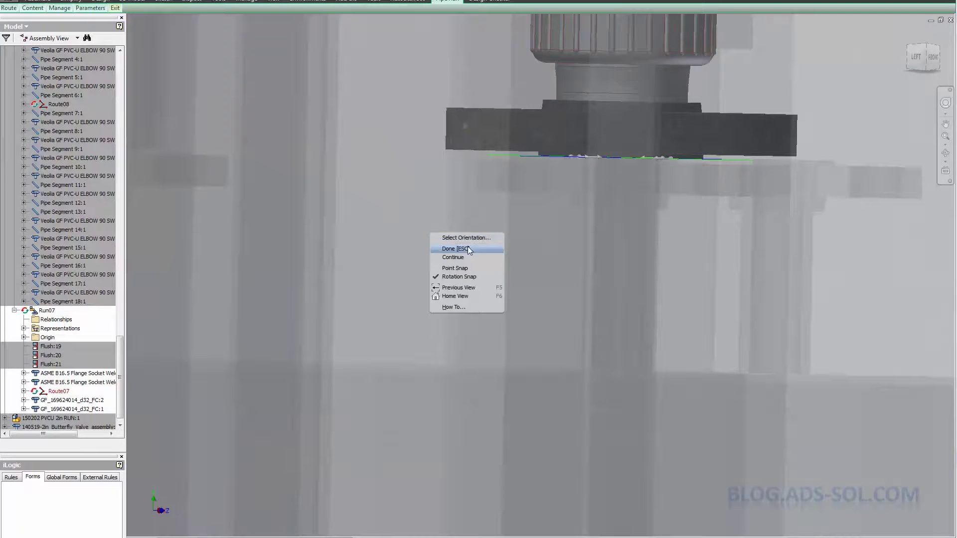
click(468, 248)
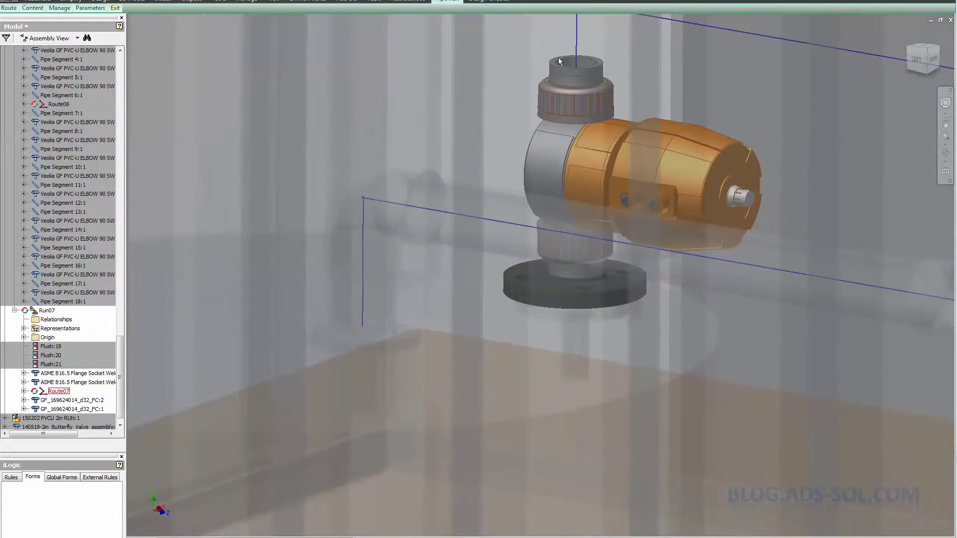
Connect the new flange to the valve's route with Connect Fittings, using the ASME B16.5 Flange engagement
right_drag(435, 126, 527, 112)
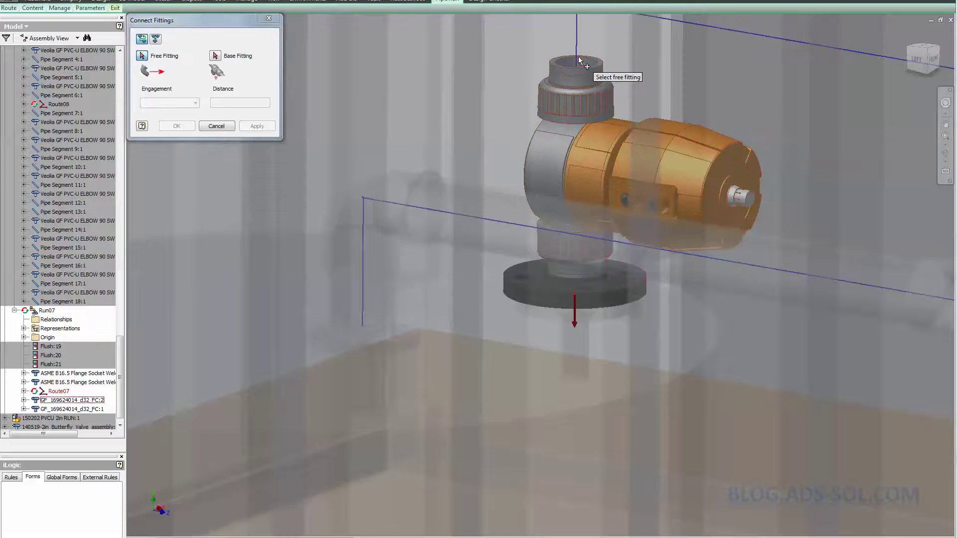
middle_drag(596, 40, 601, 109)
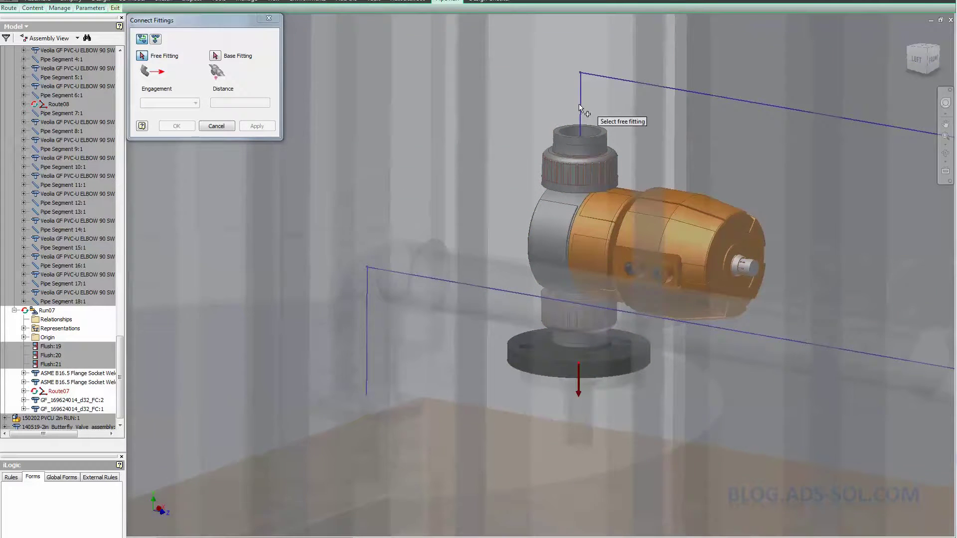
click(580, 105)
click(570, 354)
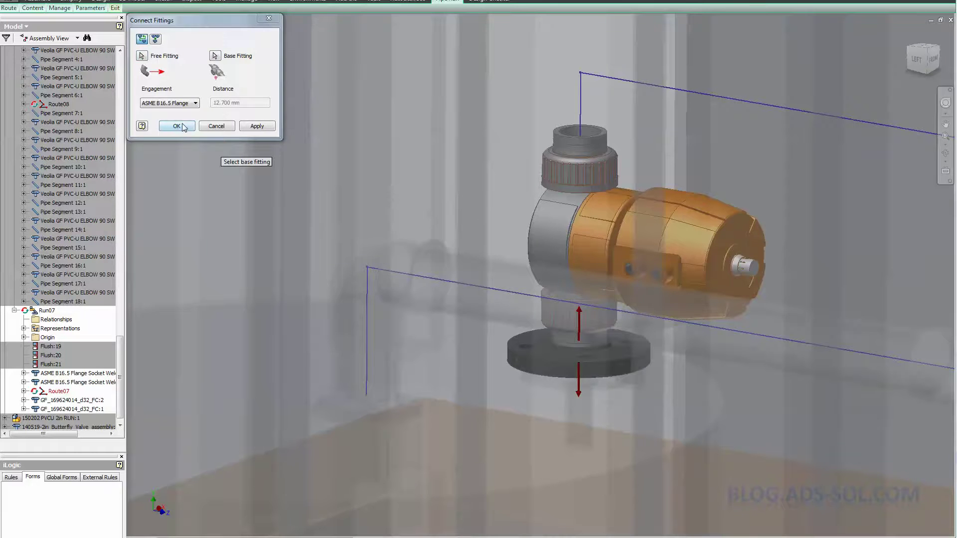
click(177, 126)
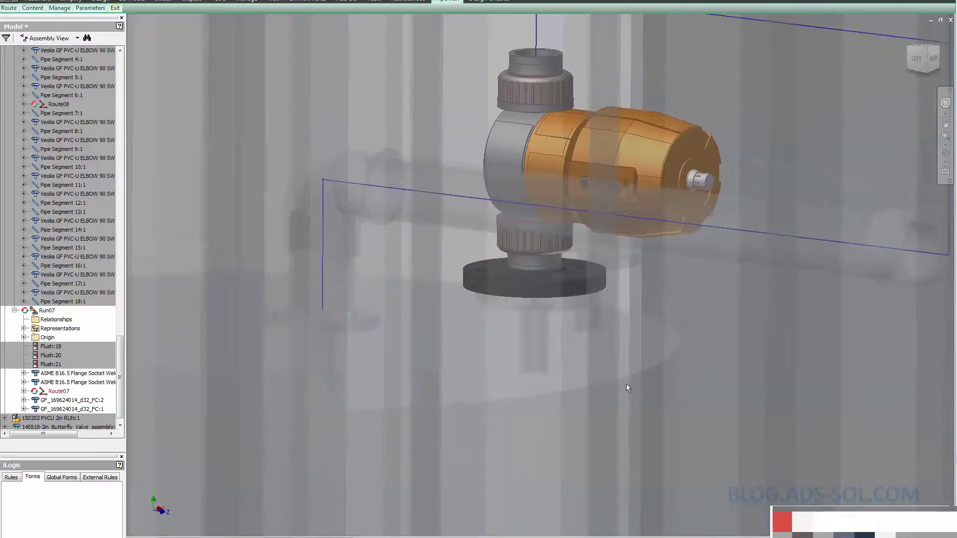
Create a half section view through the valve's lower connection using the new flange's XY origin plane
click(526, 285)
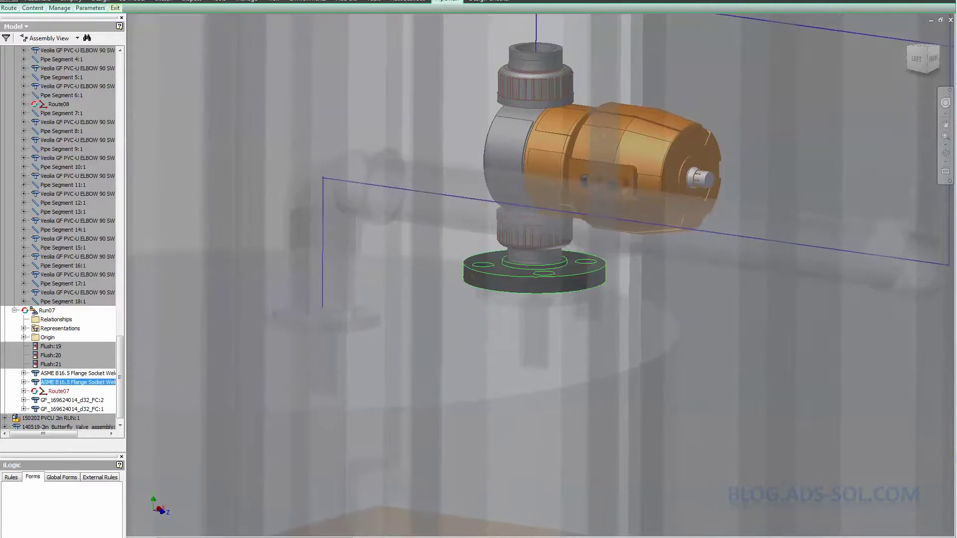
click(24, 337)
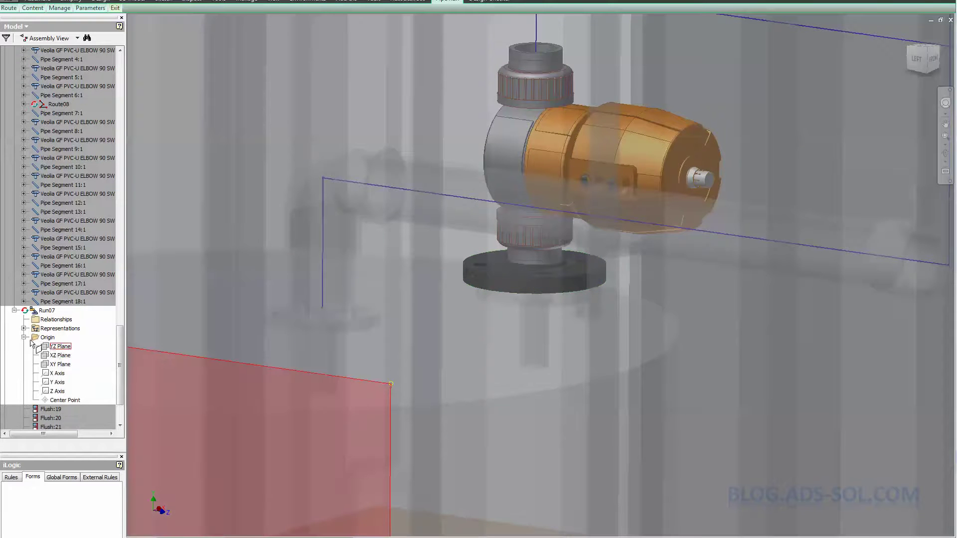
click(24, 337)
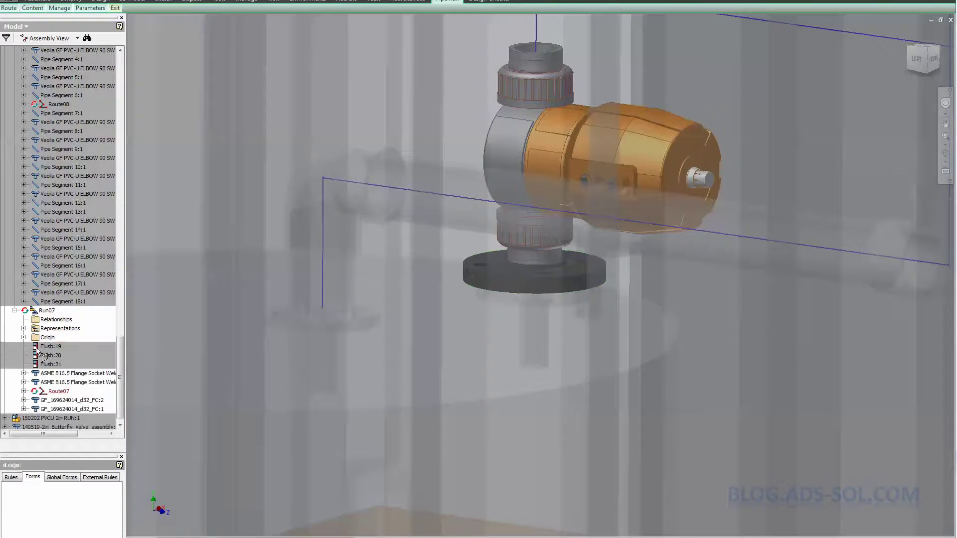
click(519, 274)
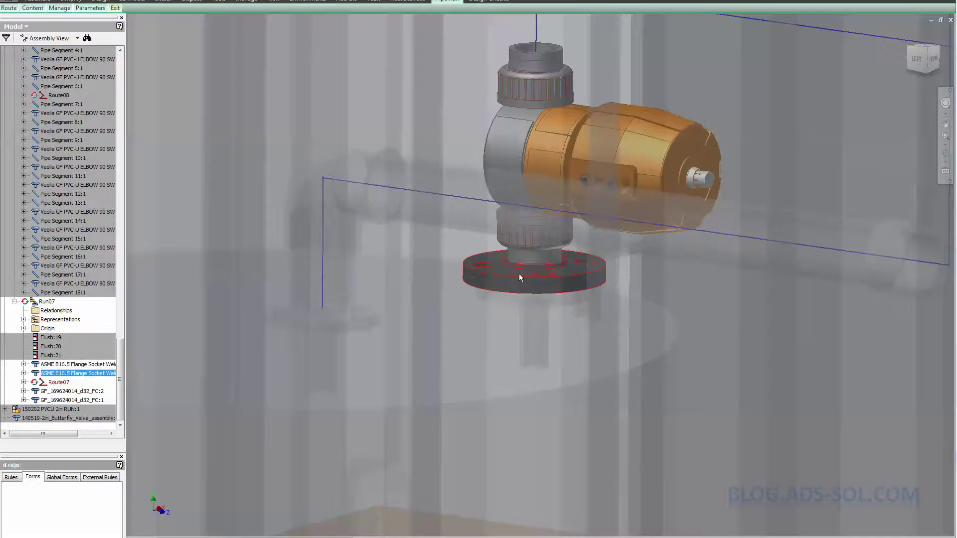
click(23, 374)
click(34, 379)
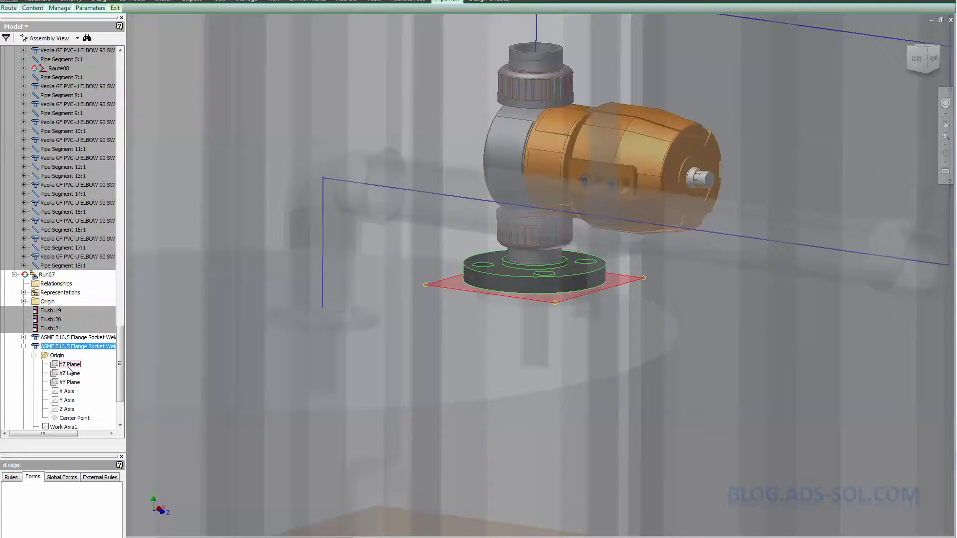
click(69, 383)
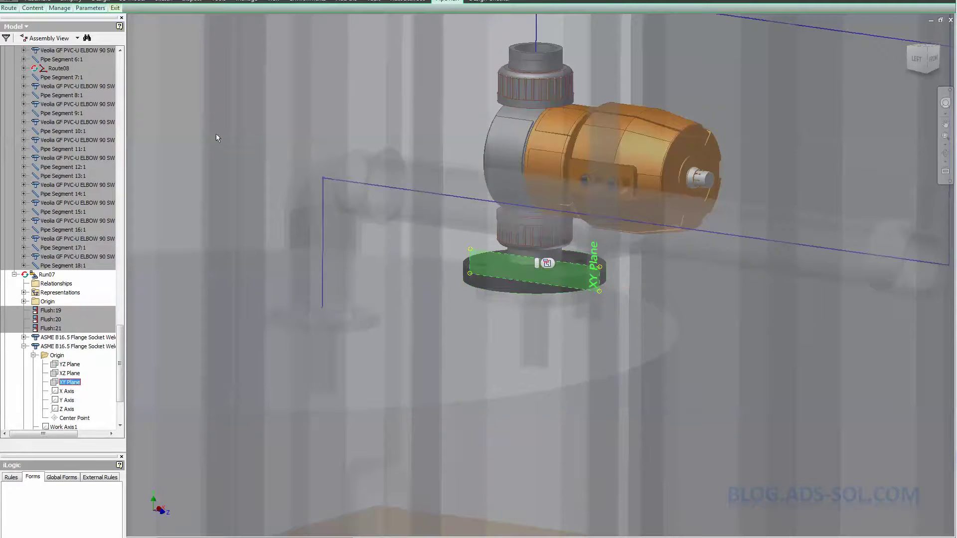
scroll(531, 330, up, 8)
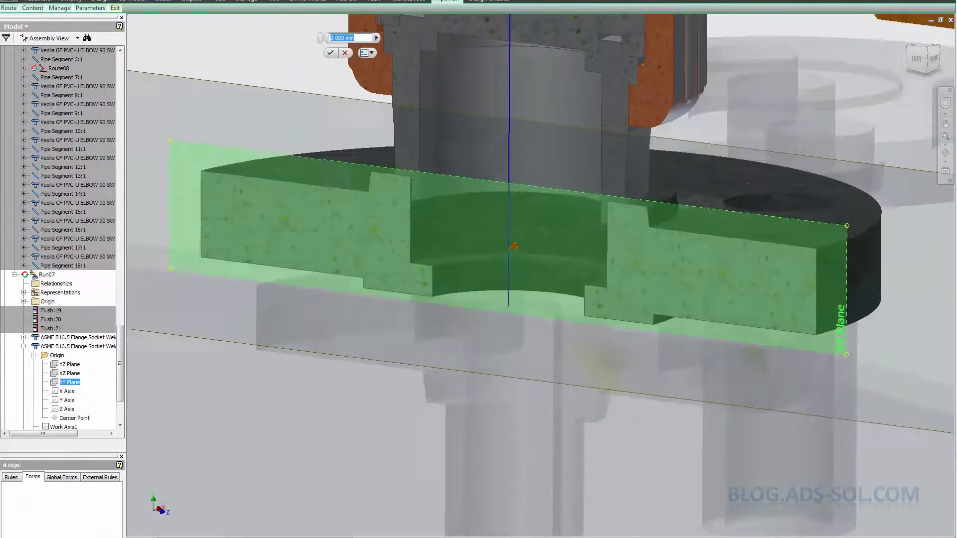
shift+middle_drag(556, 440, 503, 294)
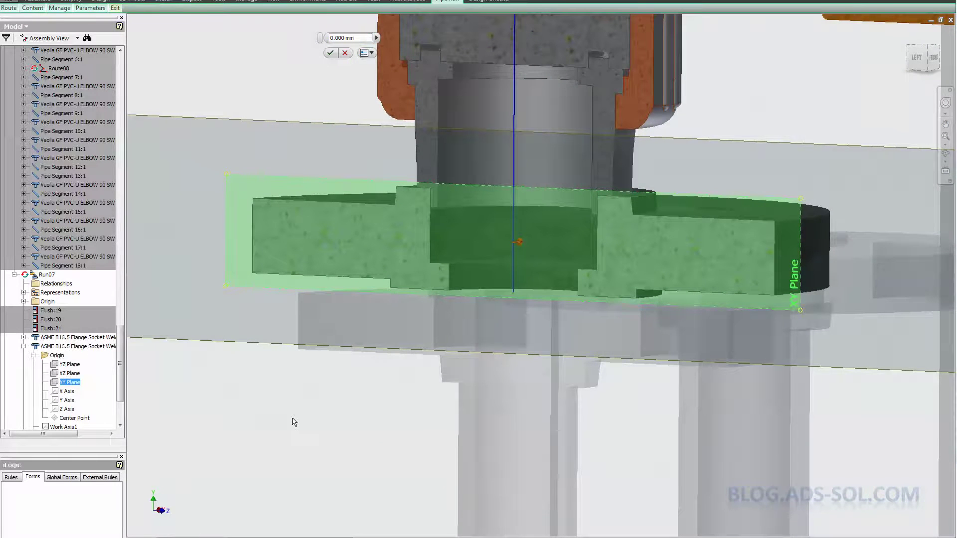
right_click(293, 422)
click(325, 406)
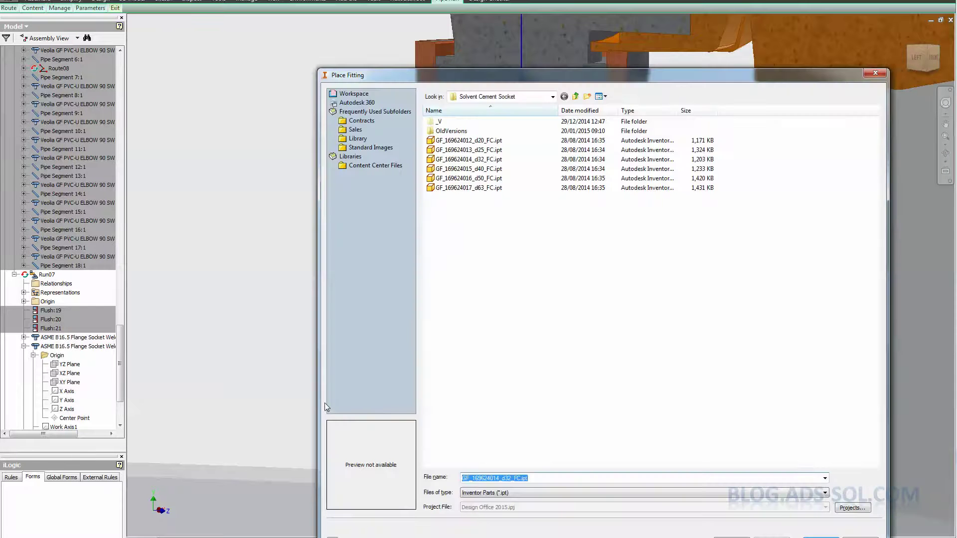
key(Escape)
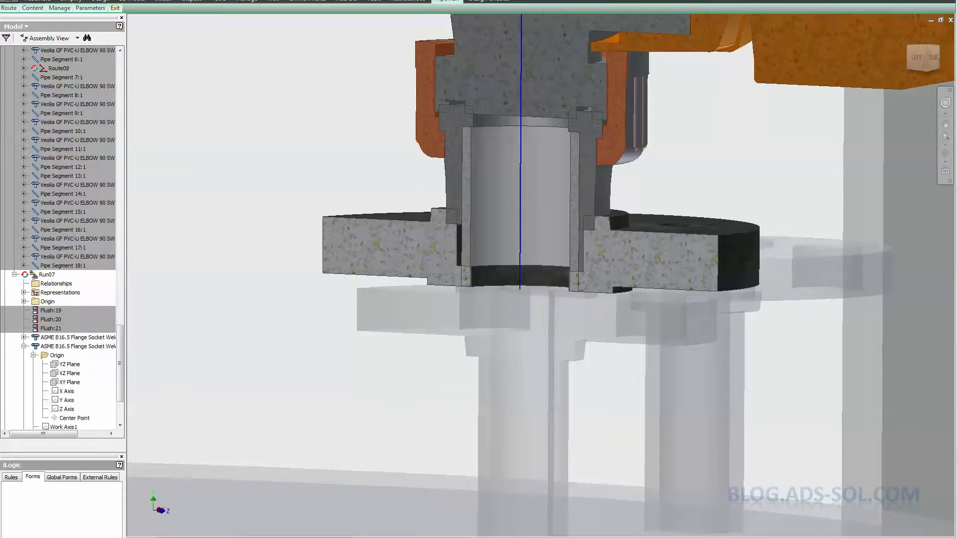
Examine how the pipe end sits inside the flange socket in the sectioned joint below the valve
scroll(251, 240, up, 3)
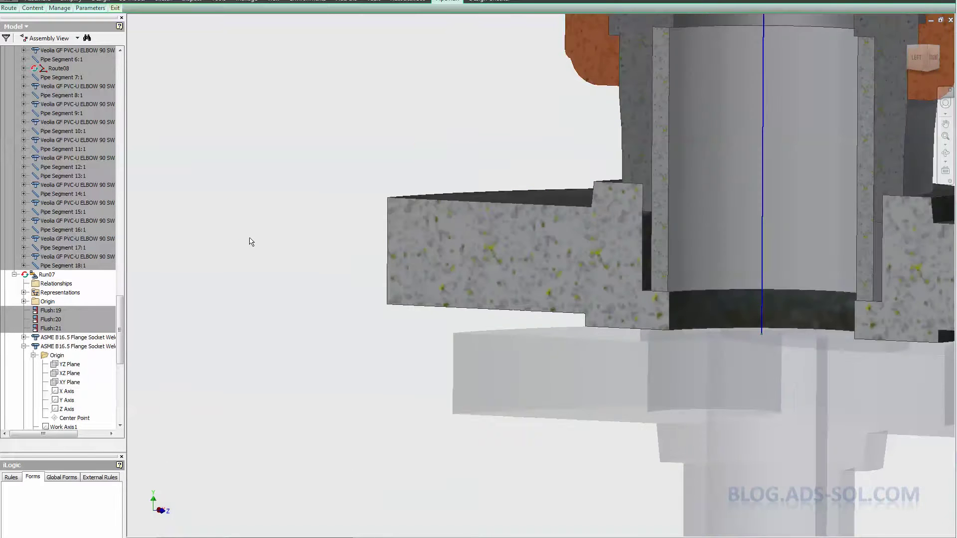
scroll(251, 242, down, 1)
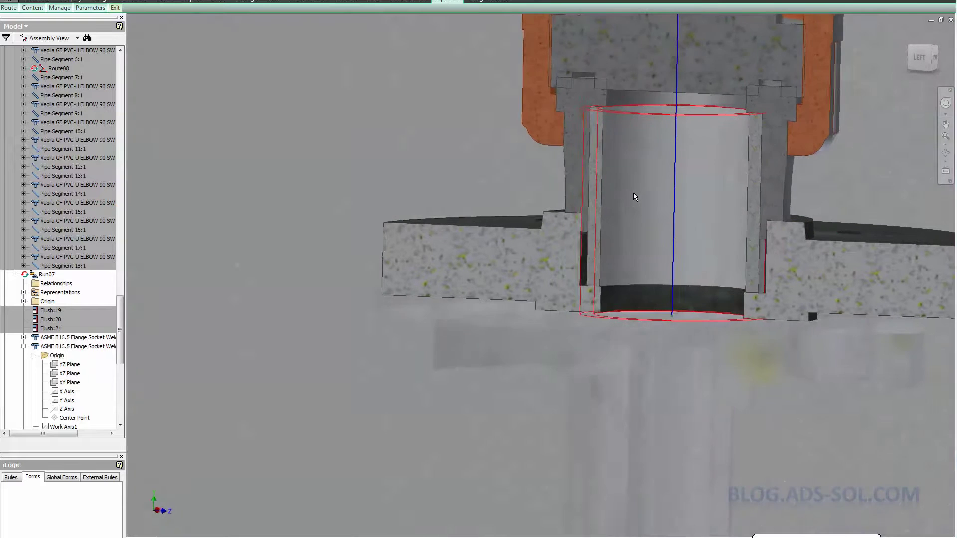
click(643, 193)
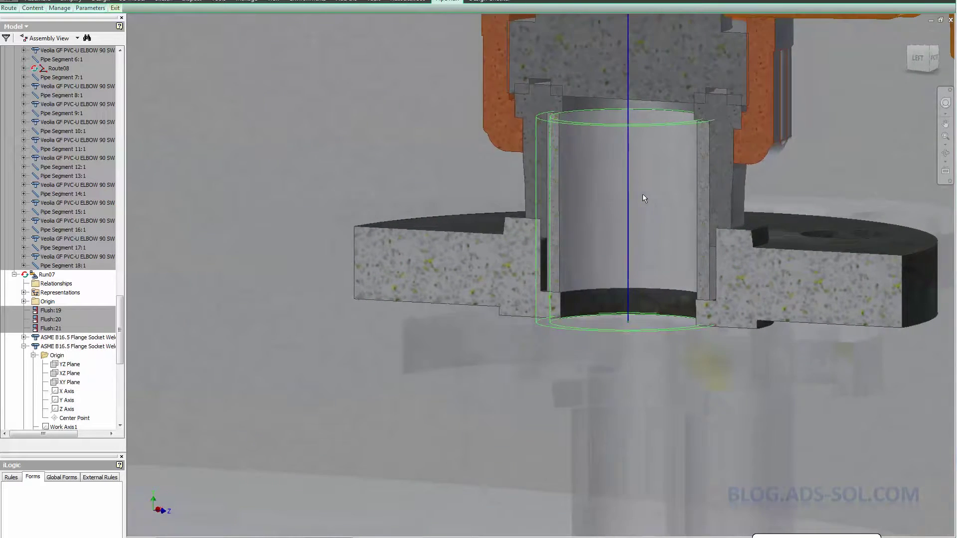
scroll(643, 194, down, 2)
click(239, 284)
scroll(457, 199, down, 4)
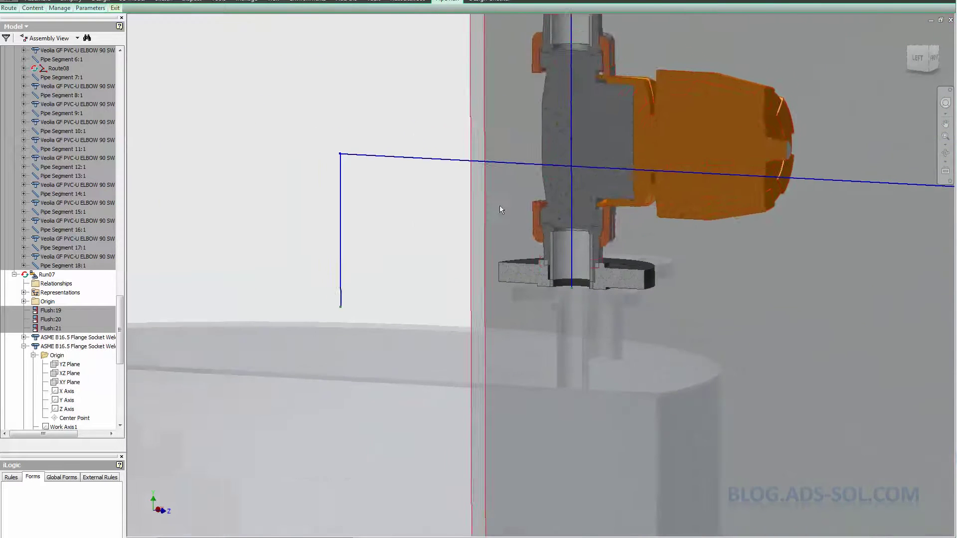
click(573, 183)
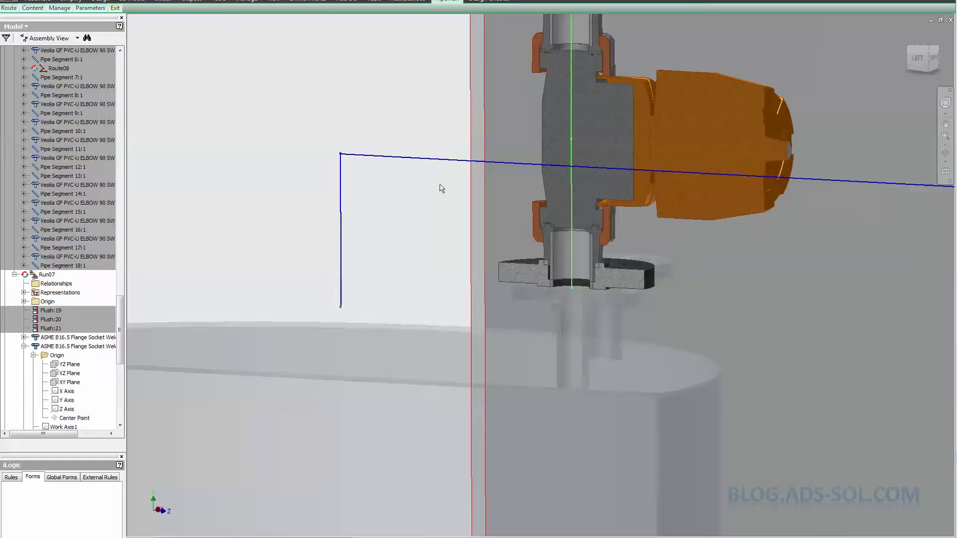
right_click(409, 213)
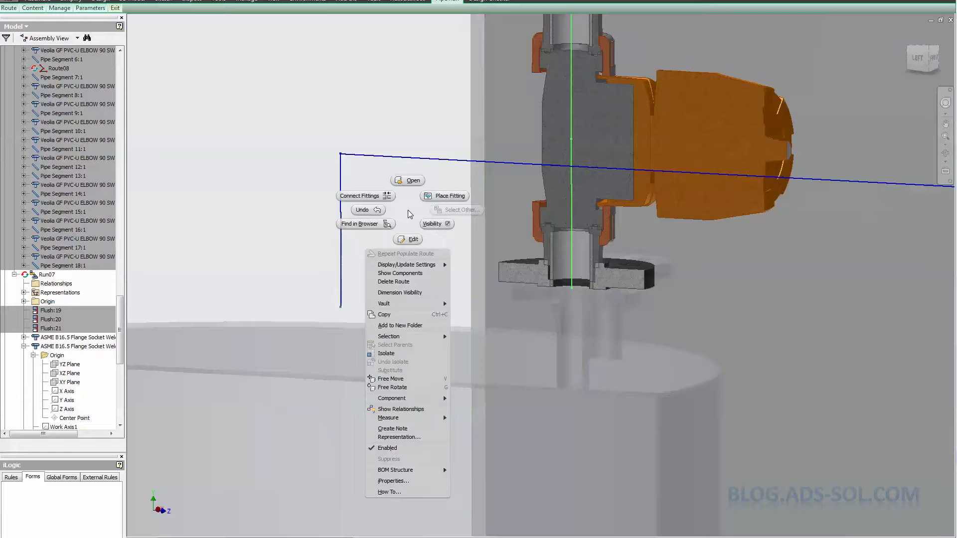
click(482, 290)
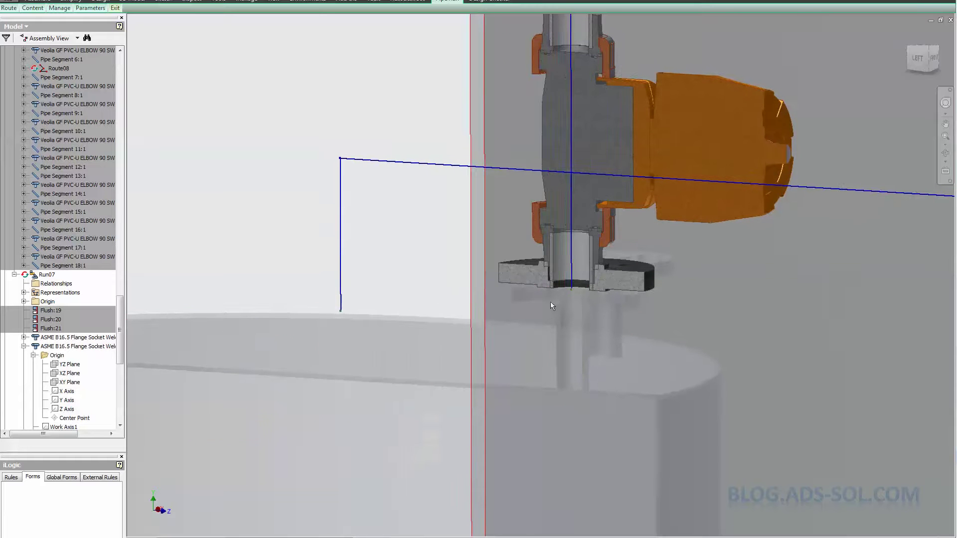
double_click(572, 253)
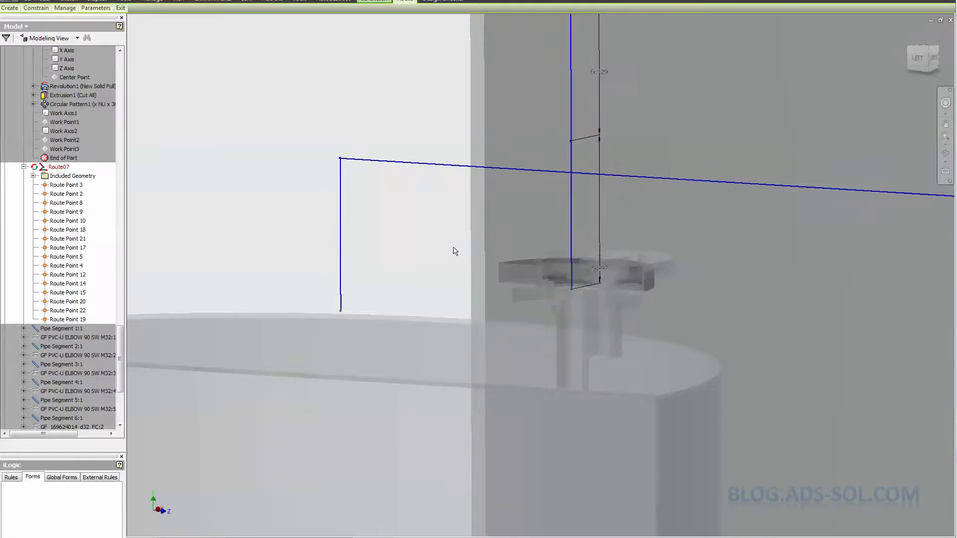
scroll(508, 296, down, 5)
scroll(561, 355, down, 2)
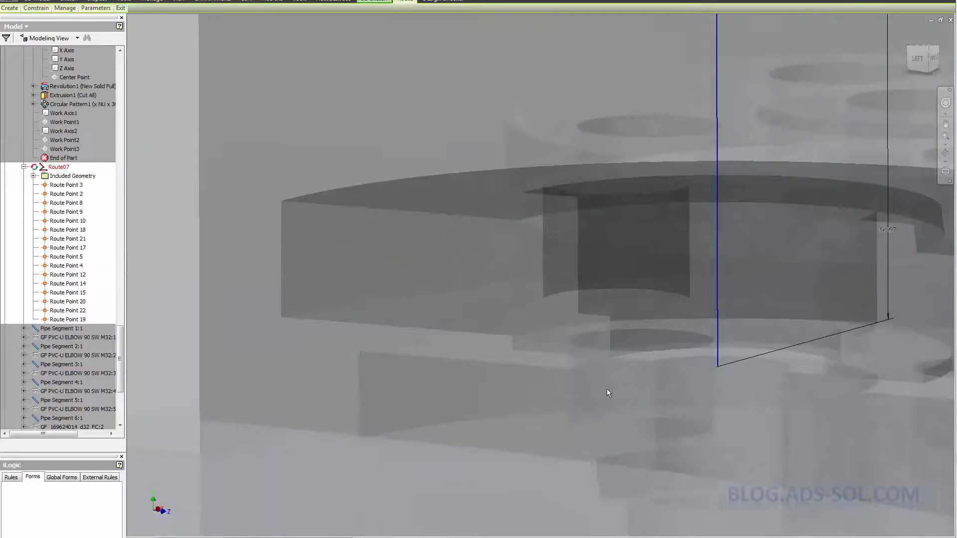
scroll(648, 362, up, 2)
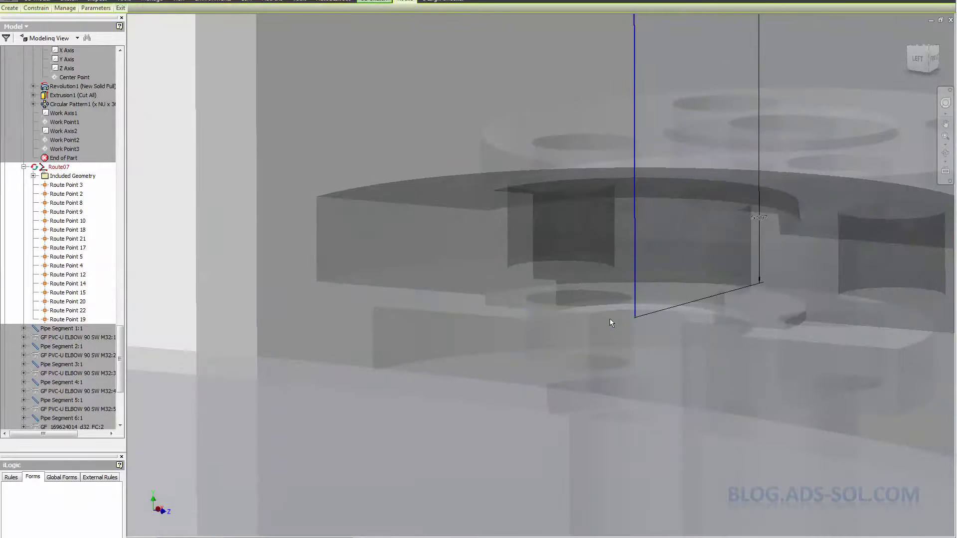
key(m)
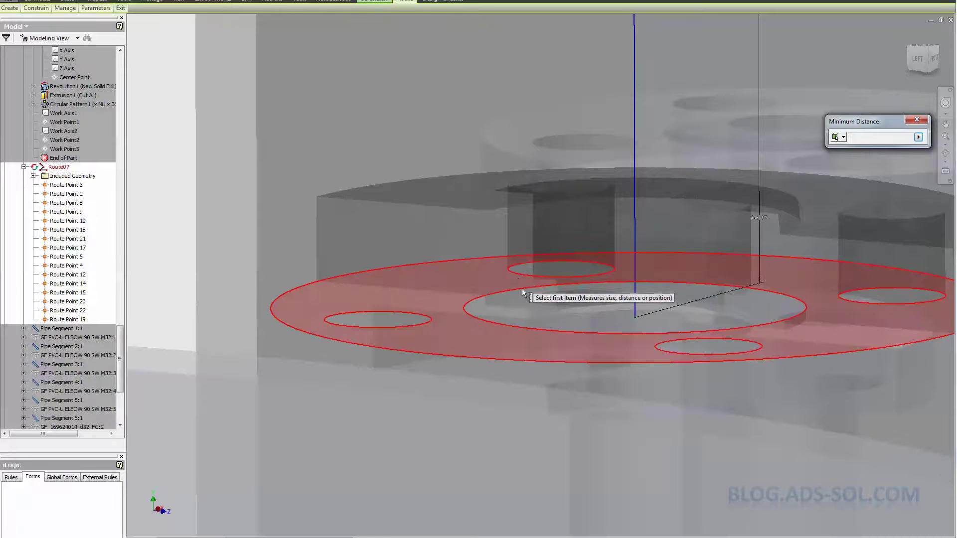
key(space)
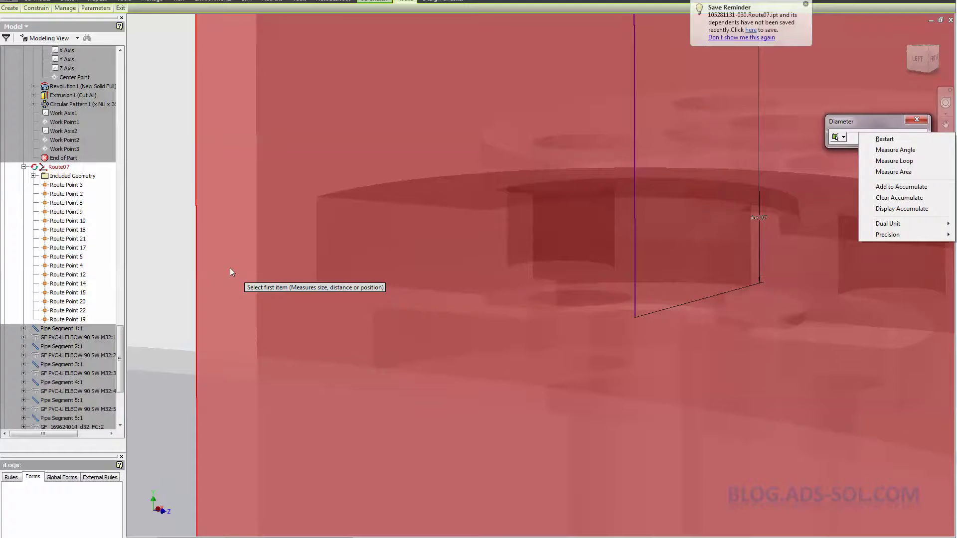
key(Escape)
key(Escape)
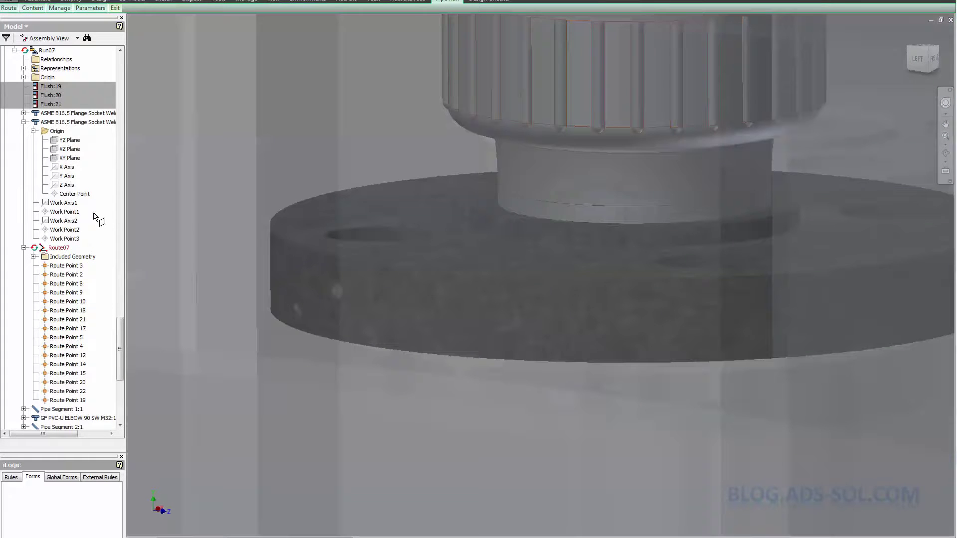
Restore the half section view through the valve's flange joint on the flange's XY origin plane
click(79, 159)
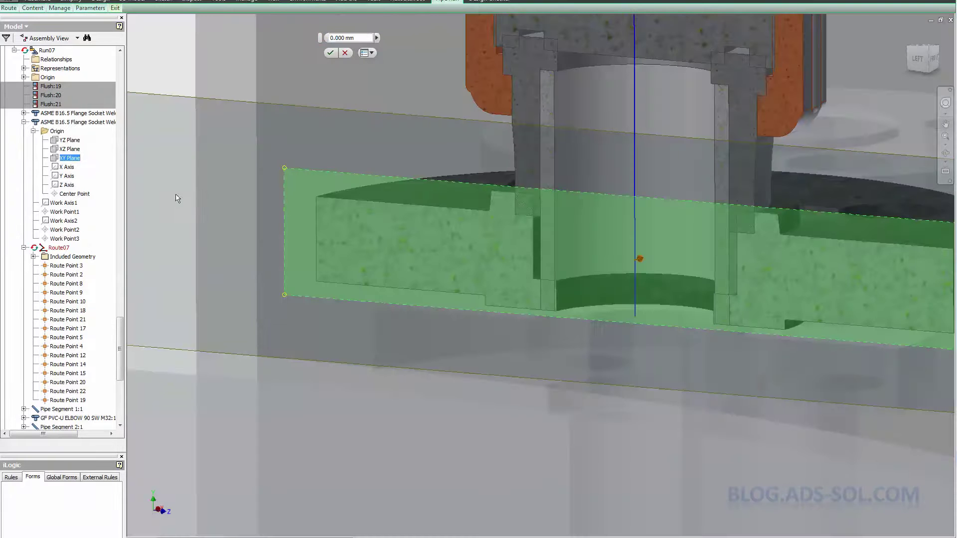
right_click(176, 196)
click(207, 196)
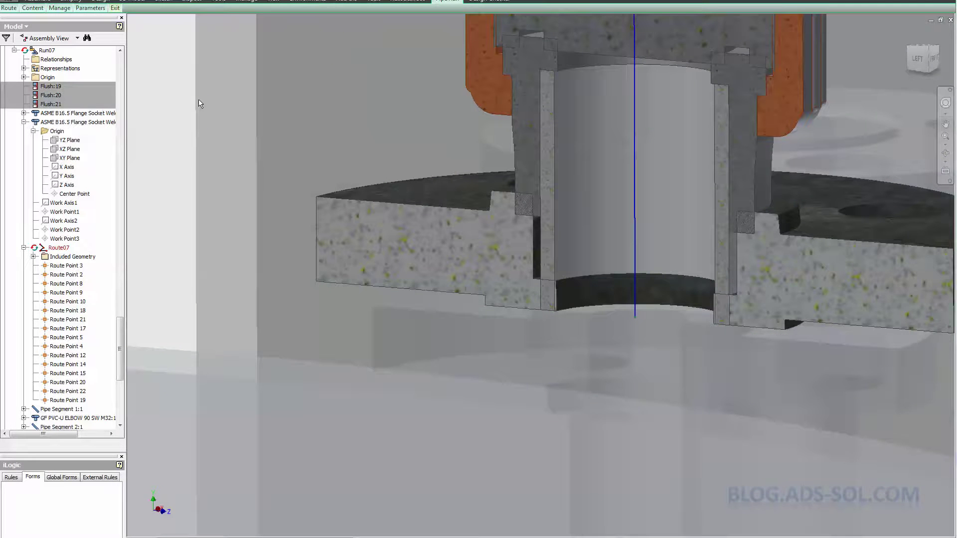
Measure the distance between the flange's inner socket shoulder edge and the lower edge of its bore
key(m)
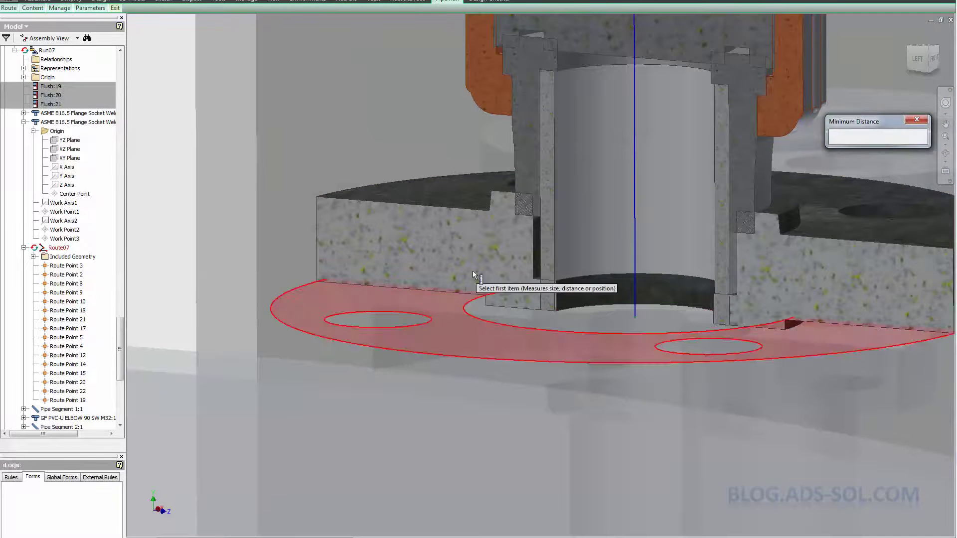
right_click(538, 276)
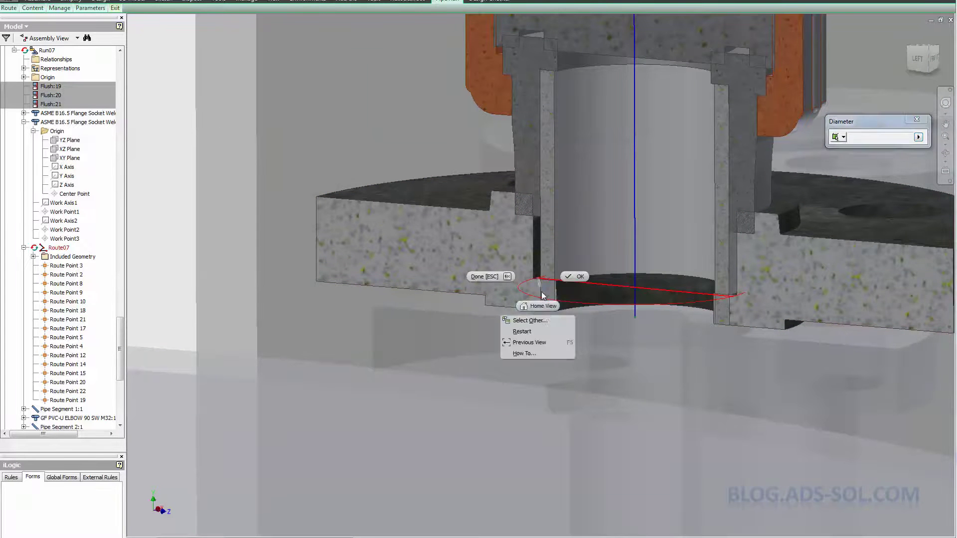
click(543, 320)
click(543, 319)
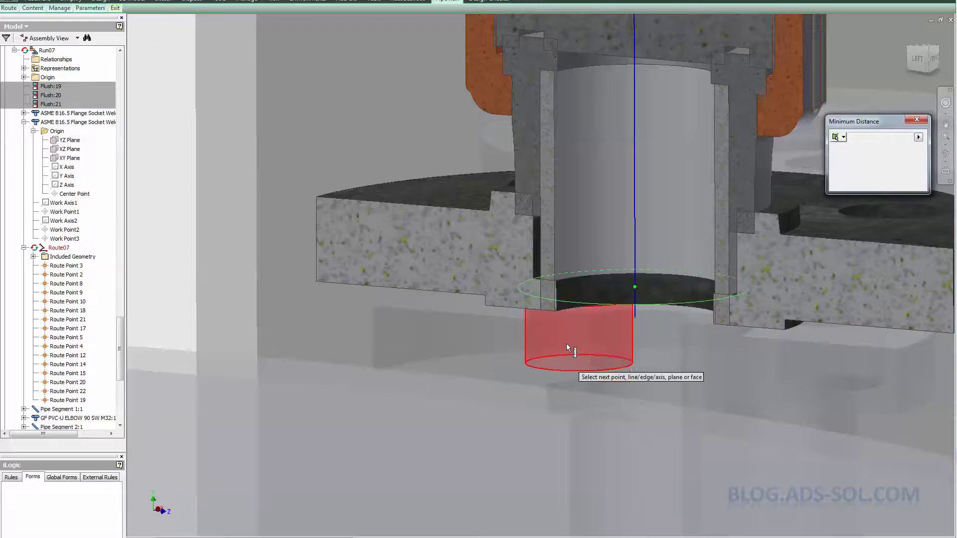
click(557, 314)
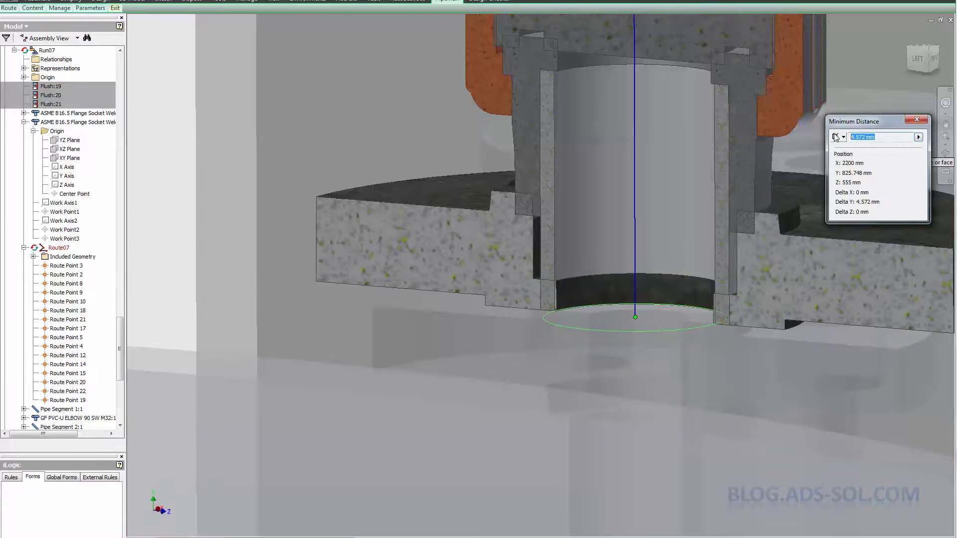
click(915, 120)
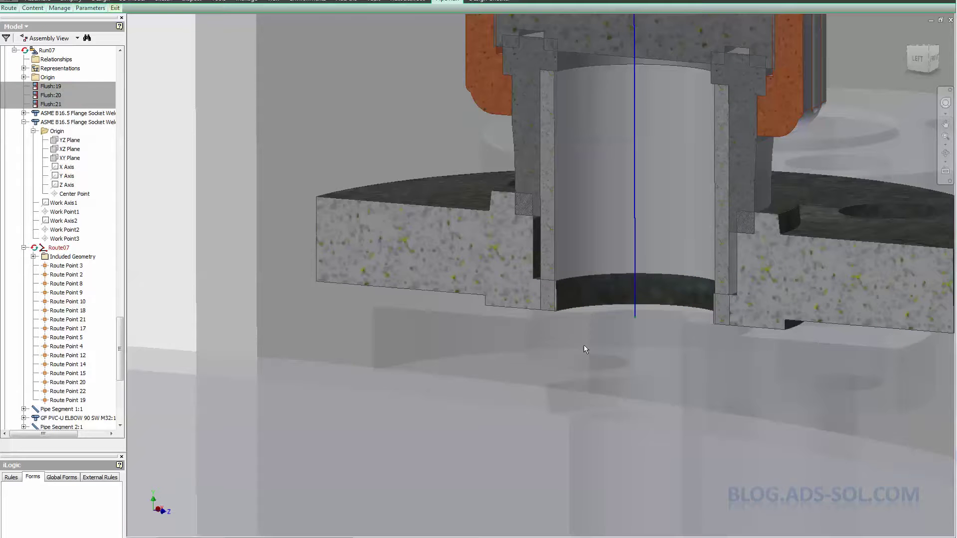
Open Route07 for editing, trim the pipe end at the flange by 5 mm with Trim/Extend Pipe, and return to the run
click(635, 286)
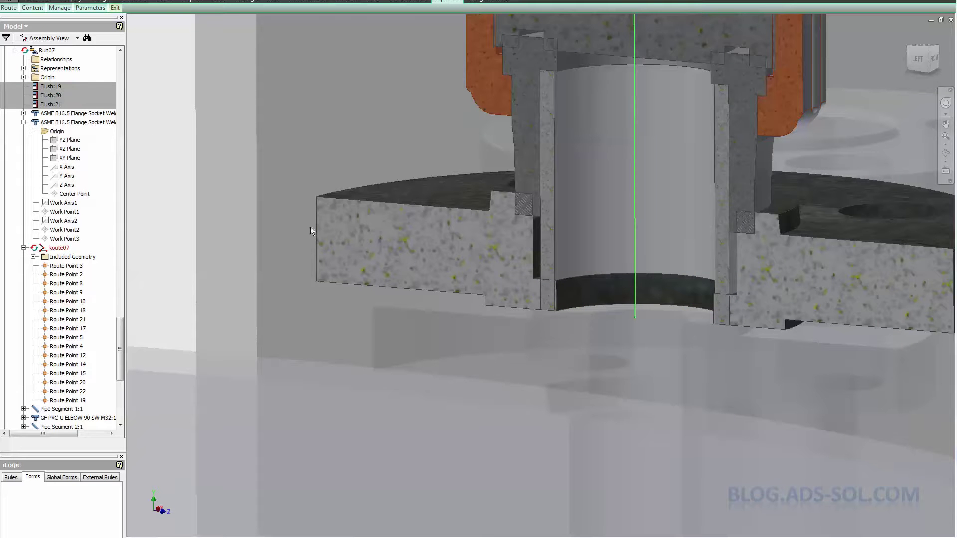
right_click(636, 266)
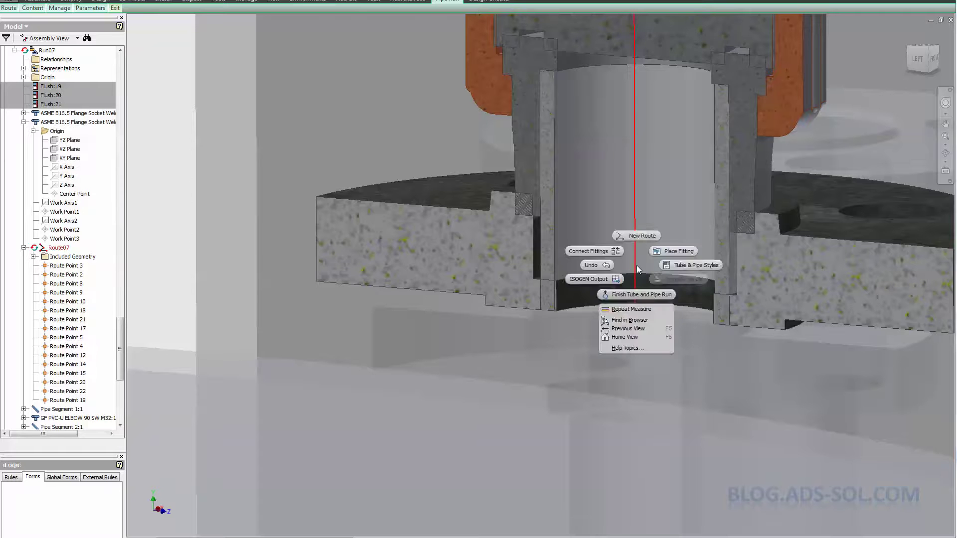
key(Escape)
shift+right_click(637, 265)
click(652, 312)
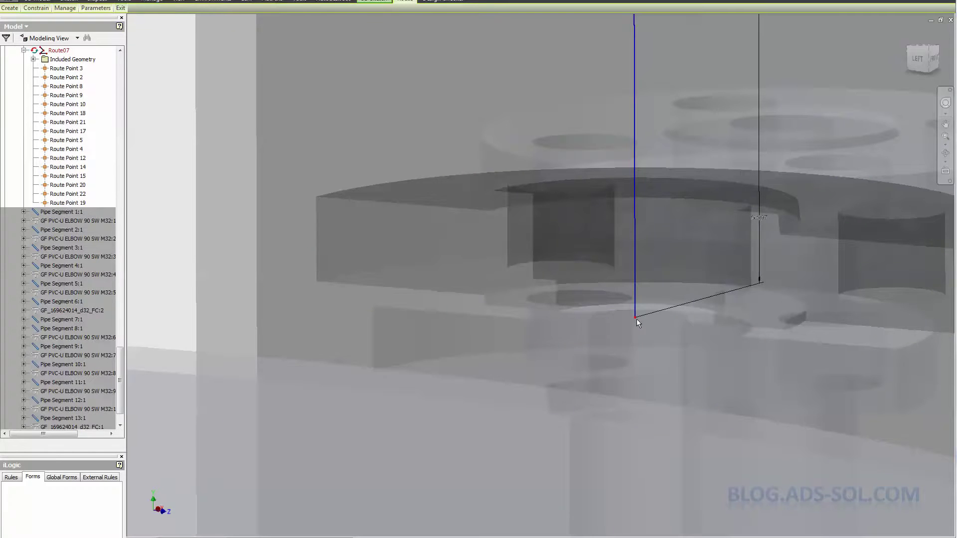
right_click(637, 322)
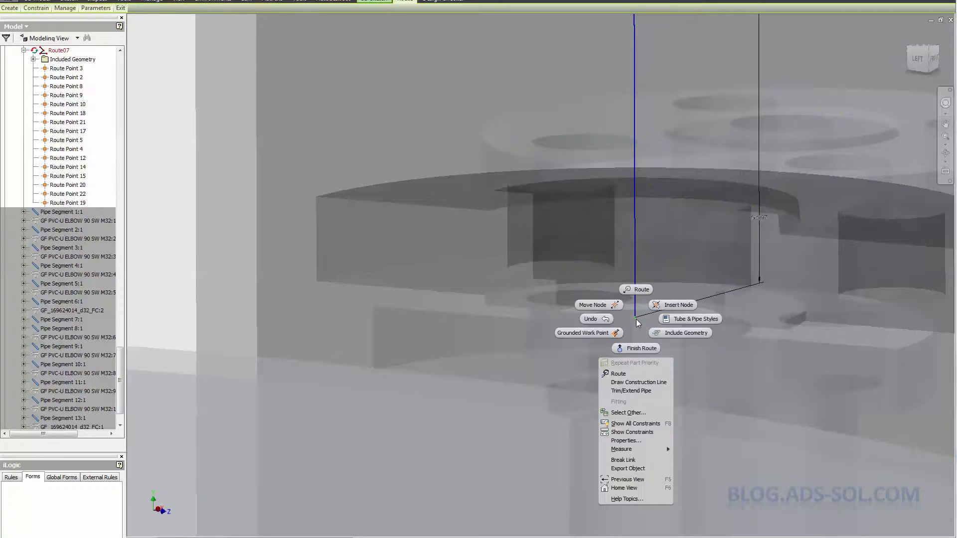
key(Escape)
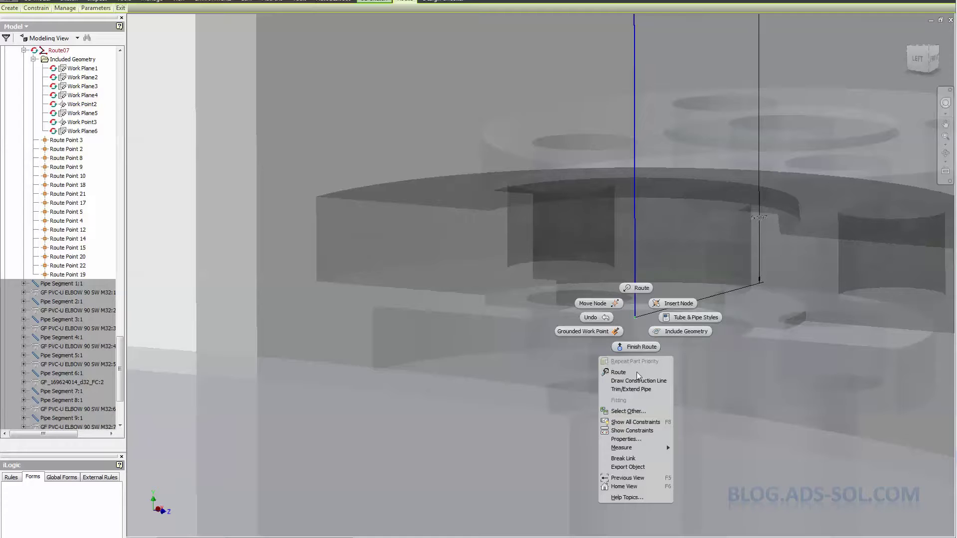
click(639, 392)
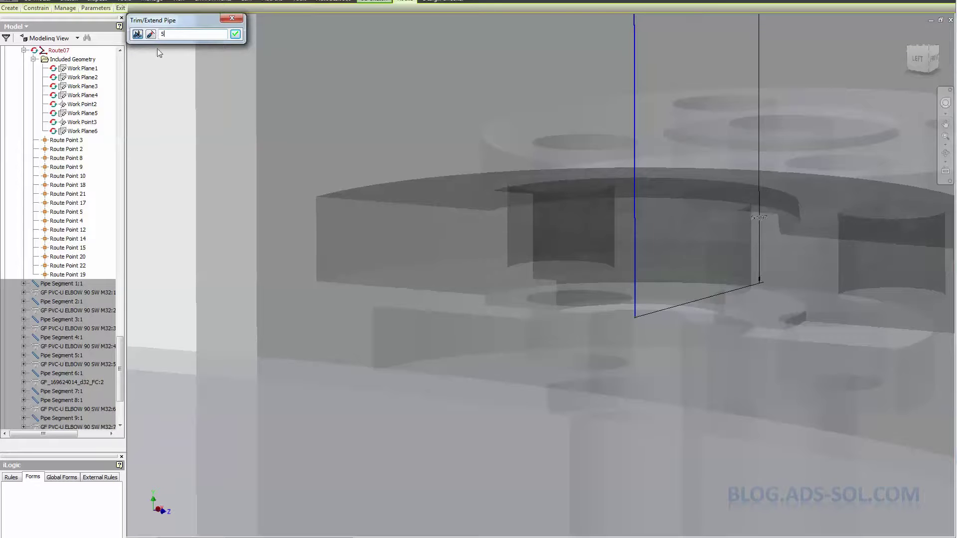
click(235, 35)
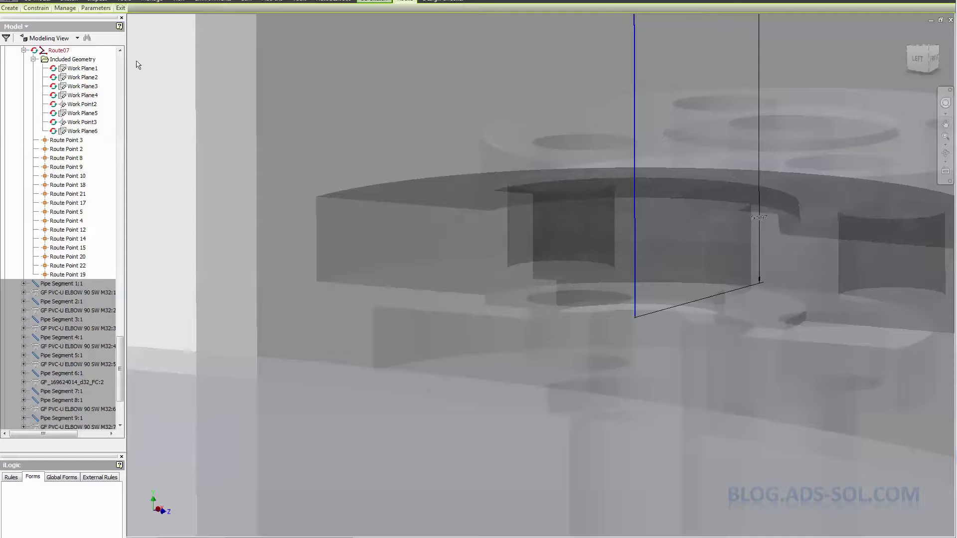
click(121, 7)
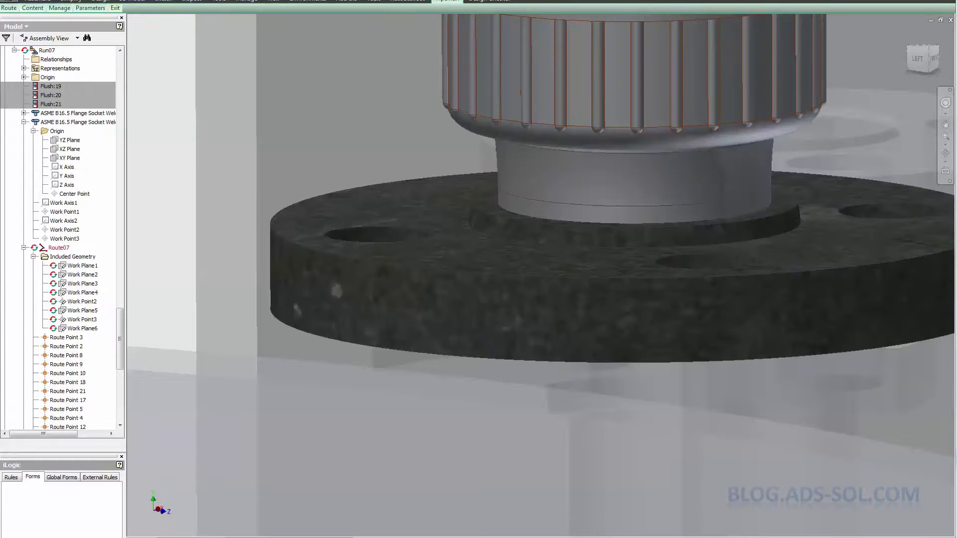
Section the trimmed flange joint in half on the new flange's XY origin plane
key(h)
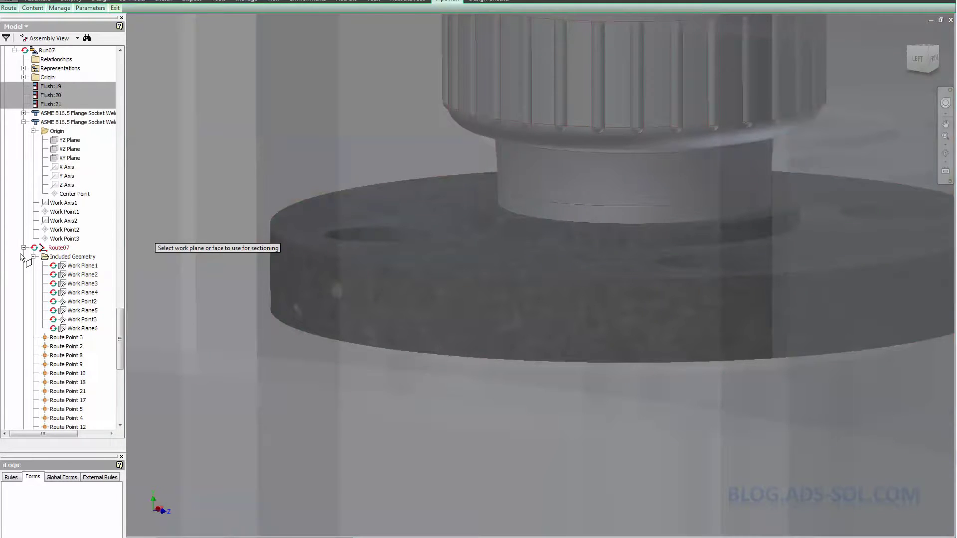
click(69, 157)
right_click(190, 164)
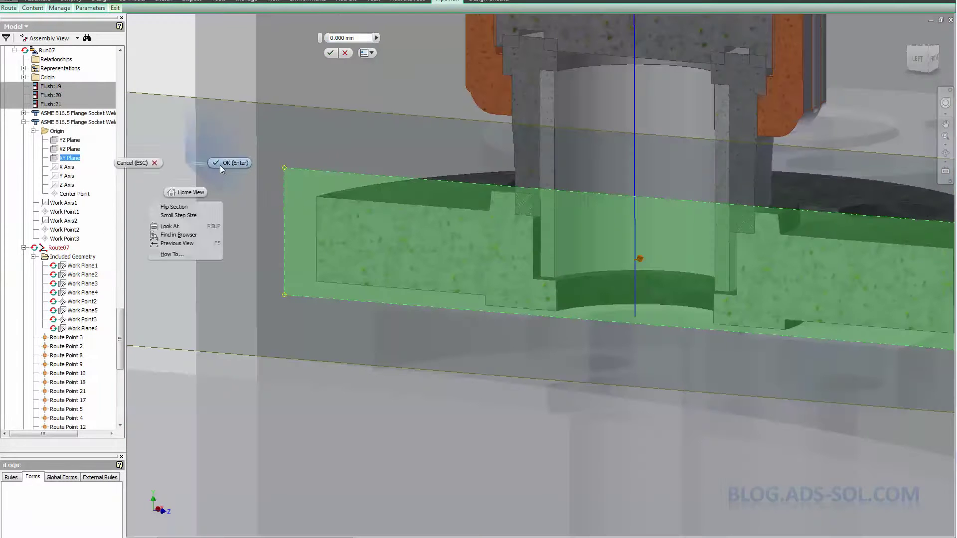
click(220, 165)
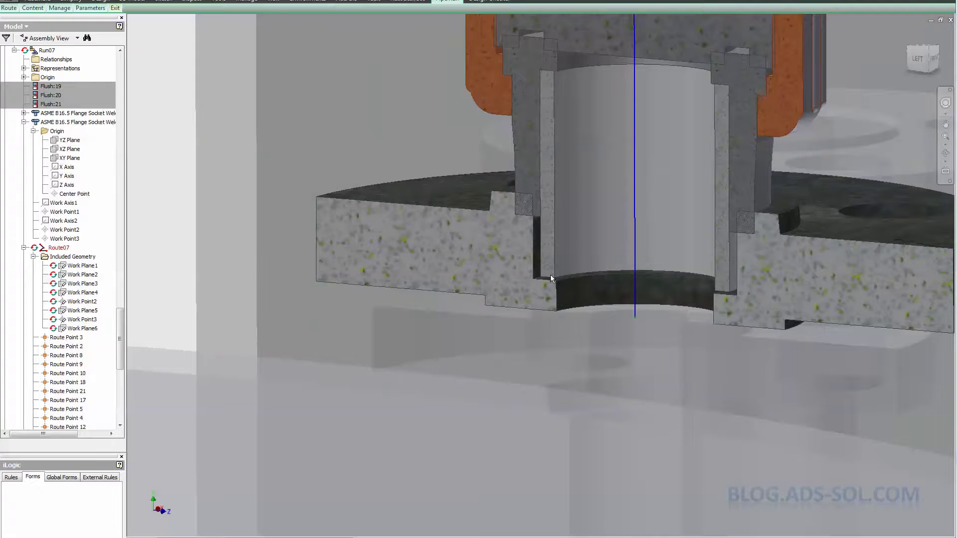
Inspect the trimmed pipe end inside the flange socket, and view the valve and surrounding piping above the tank
scroll(596, 196, up, 4)
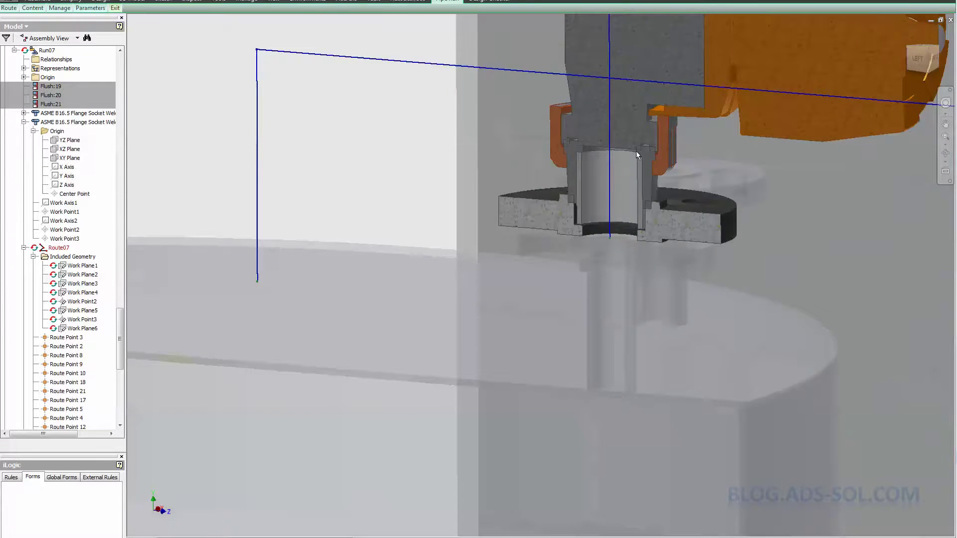
middle_drag(636, 151, 572, 333)
middle_drag(601, 394, 653, 319)
scroll(642, 289, down, 3)
scroll(478, 249, down, 3)
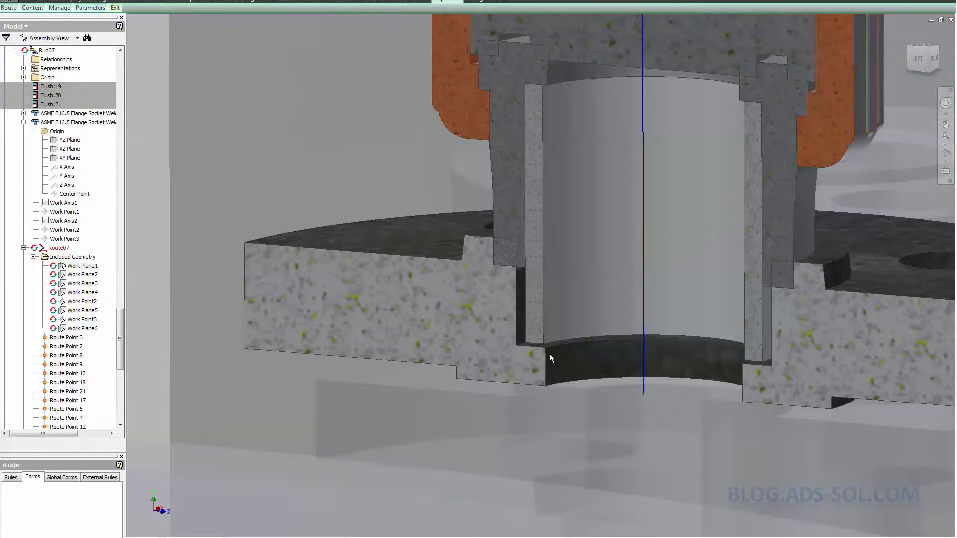
middle_drag(549, 354, 463, 291)
scroll(562, 325, up, 8)
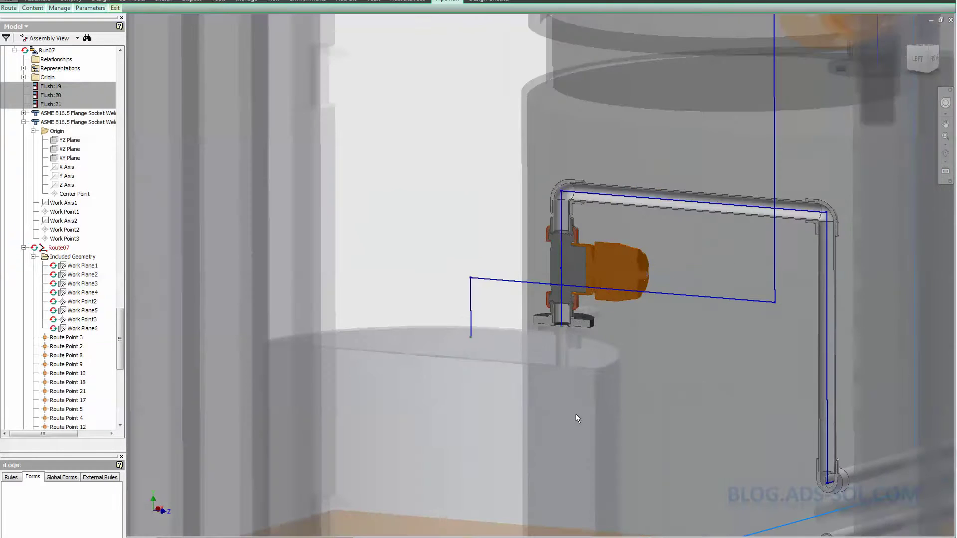
middle_drag(576, 416, 581, 218)
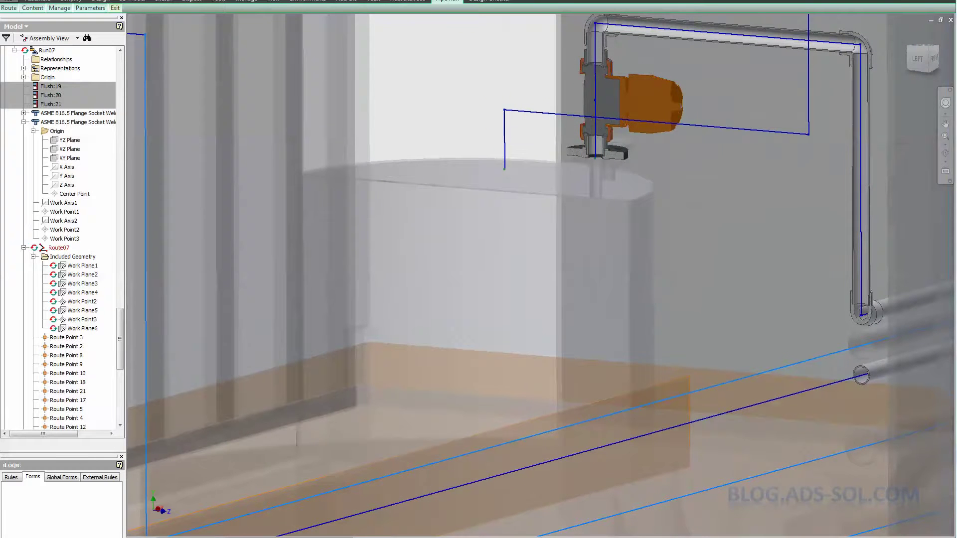
End the section view and examine the flanged valve connection above the tank and the surrounding pipework
click(376, 64)
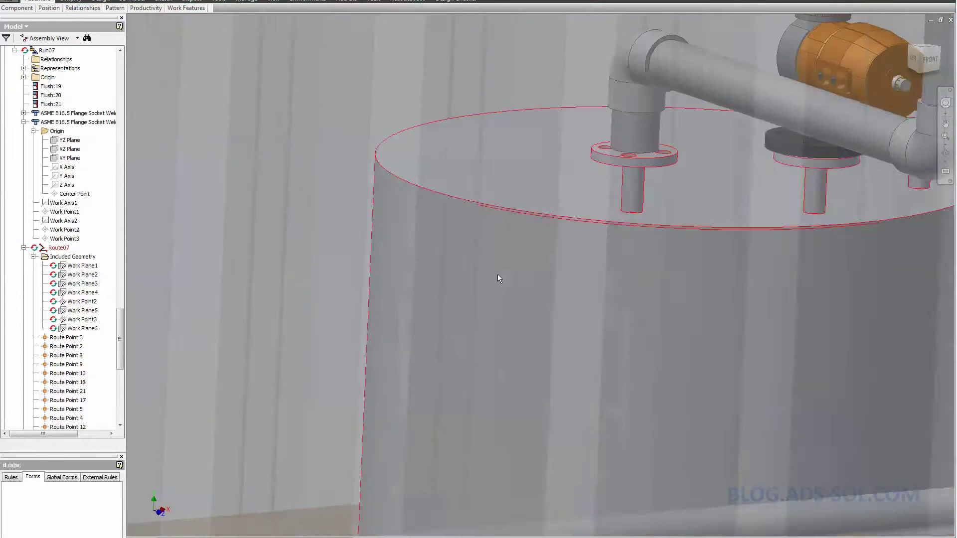
scroll(498, 284, up, 4)
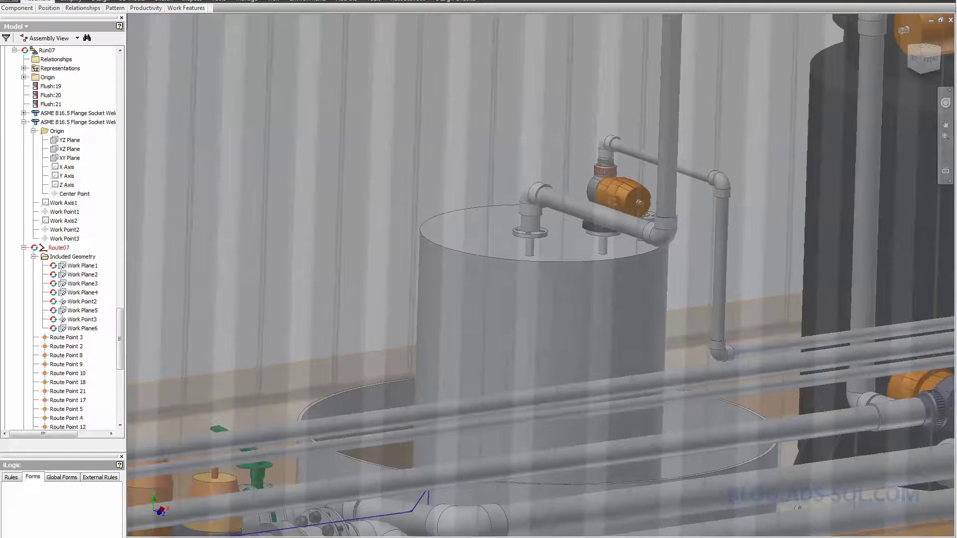
scroll(798, 149, down, 2)
middle_drag(798, 150, 601, 229)
middle_drag(349, 474, 643, 37)
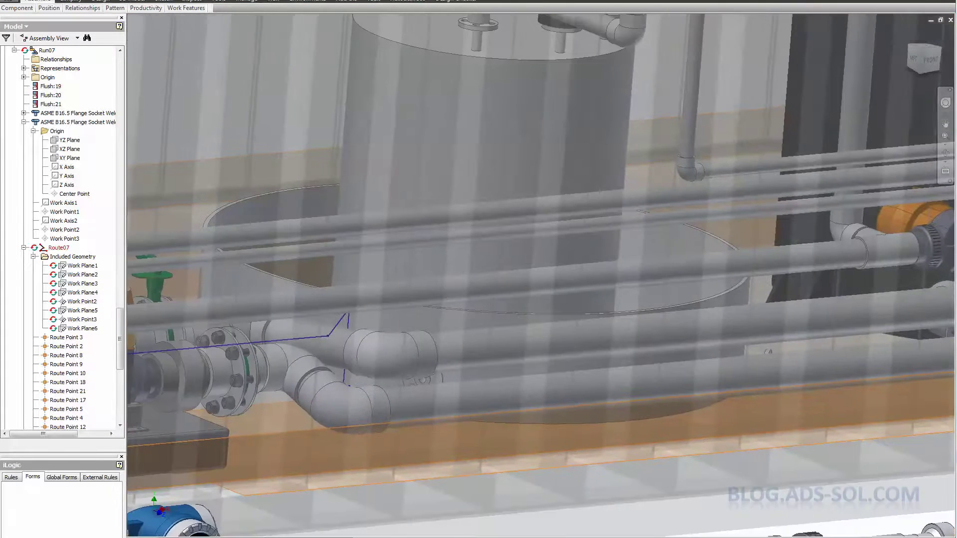
middle_drag(549, 464, 812, 464)
scroll(813, 463, up, 1)
scroll(524, 449, up, 1)
scroll(908, 115, down, 2)
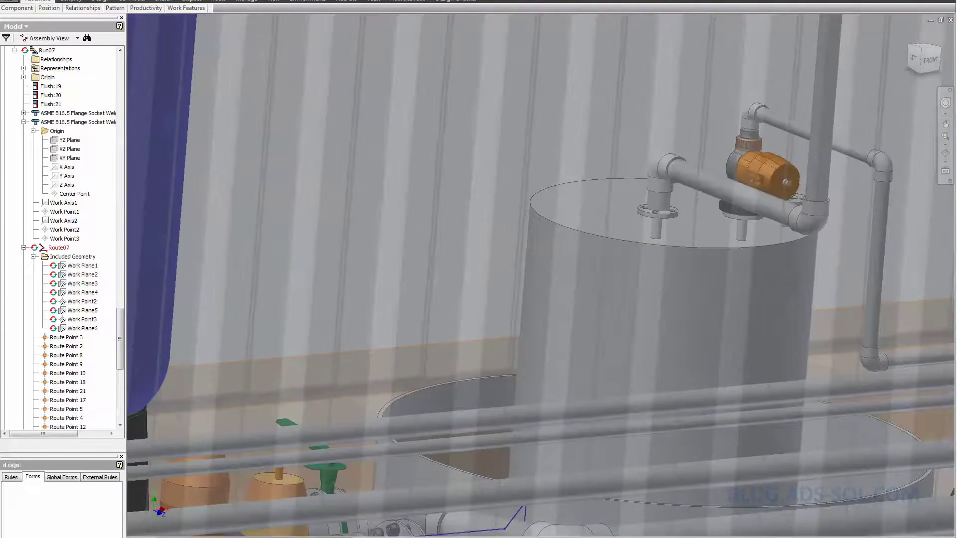
middle_drag(349, 491, 822, 486)
middle_drag(229, 490, 870, 495)
middle_drag(349, 360, 556, 364)
scroll(555, 364, down, 4)
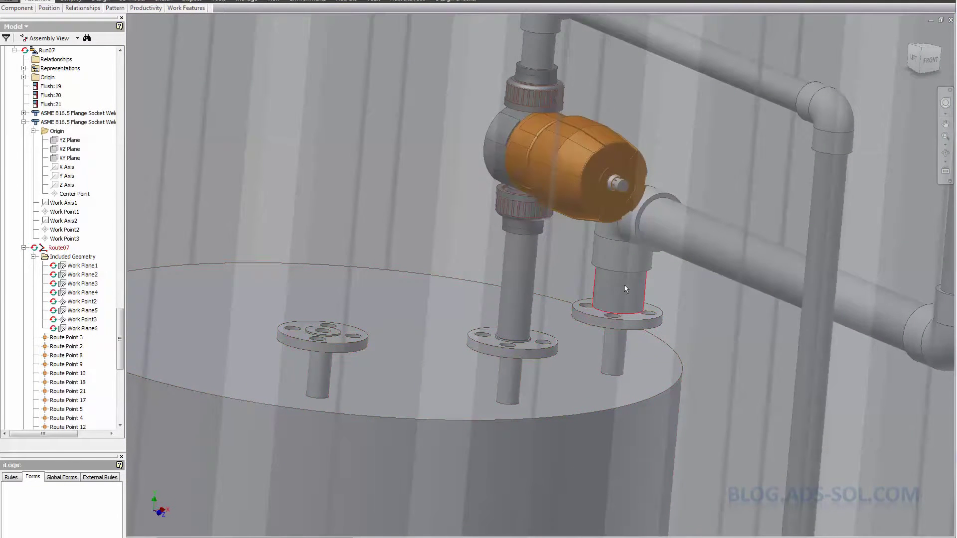
middle_drag(643, 274, 641, 274)
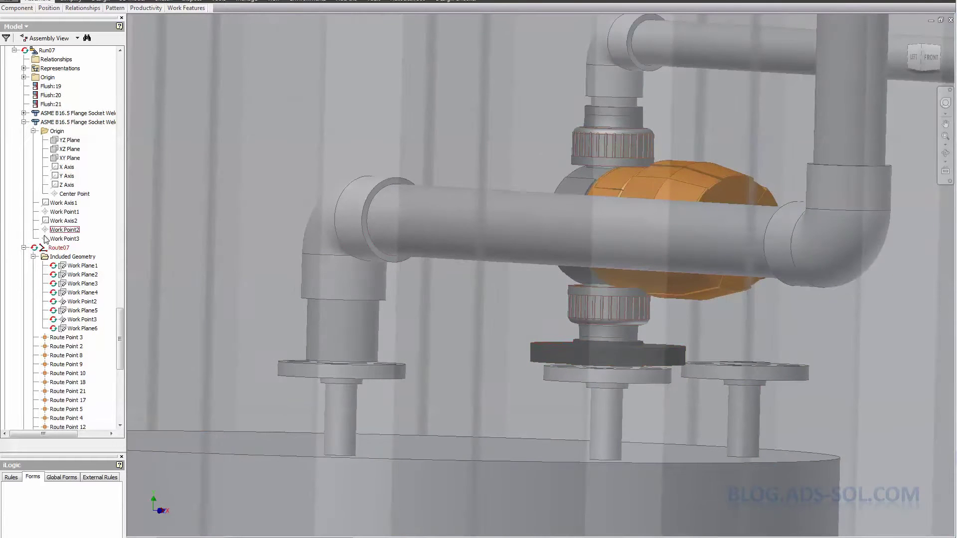
scroll(584, 438, down, 3)
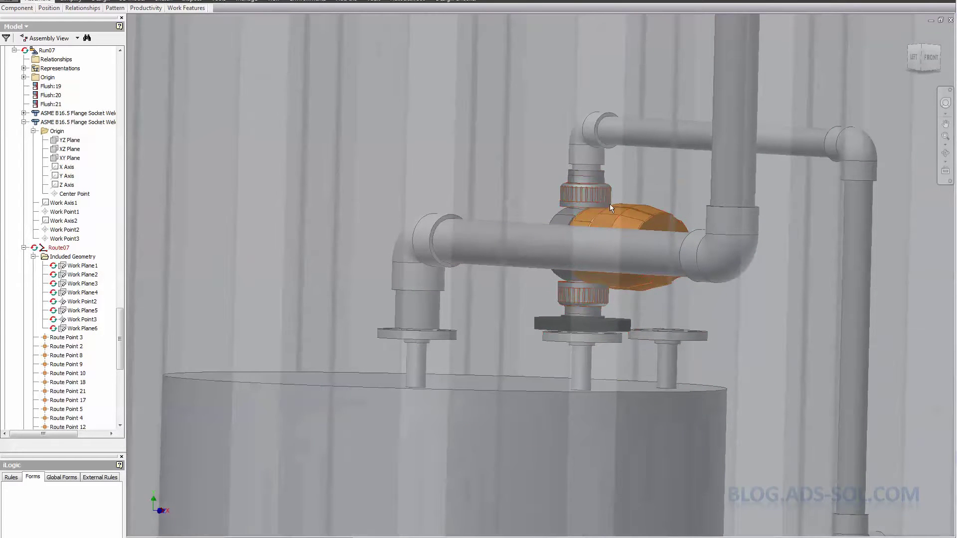
Open Route07 for editing, extend the pipe end at the flange by 5 mm with Trim/Extend Pipe, and return to the run
right_click(638, 134)
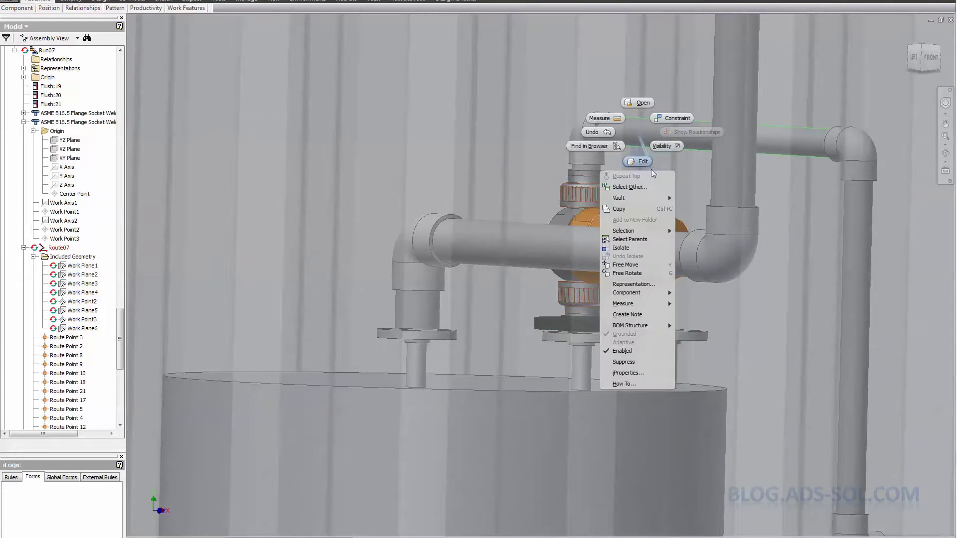
click(647, 185)
click(647, 185)
right_drag(647, 184, 645, 208)
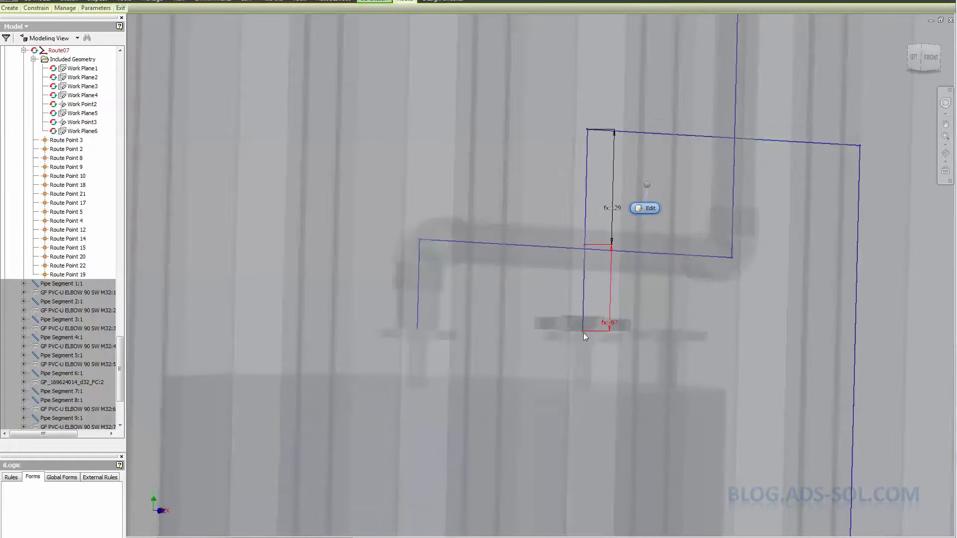
right_click(583, 334)
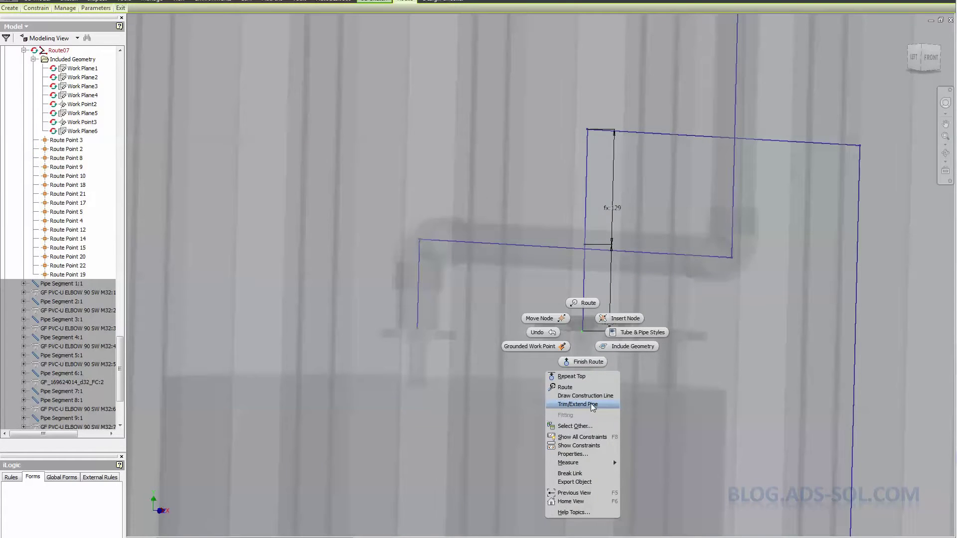
click(578, 405)
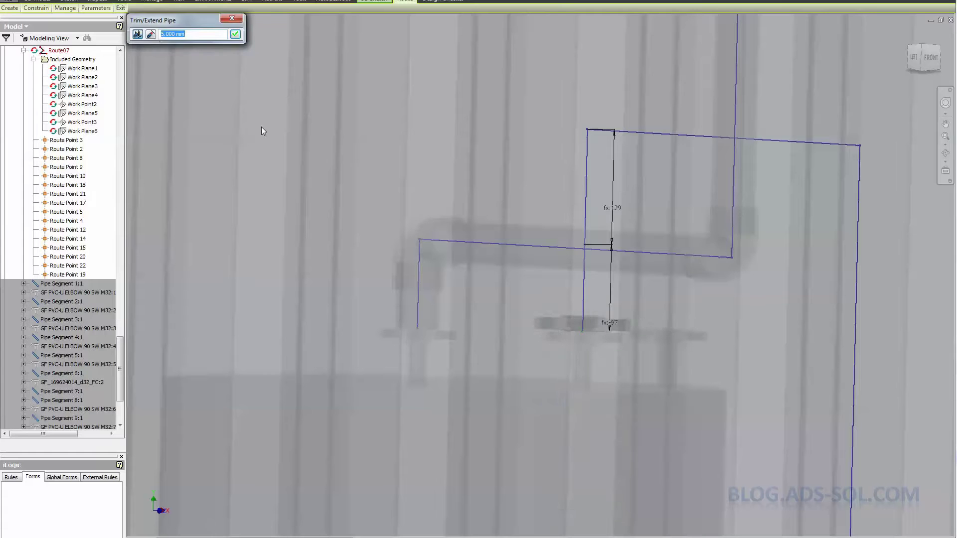
click(150, 35)
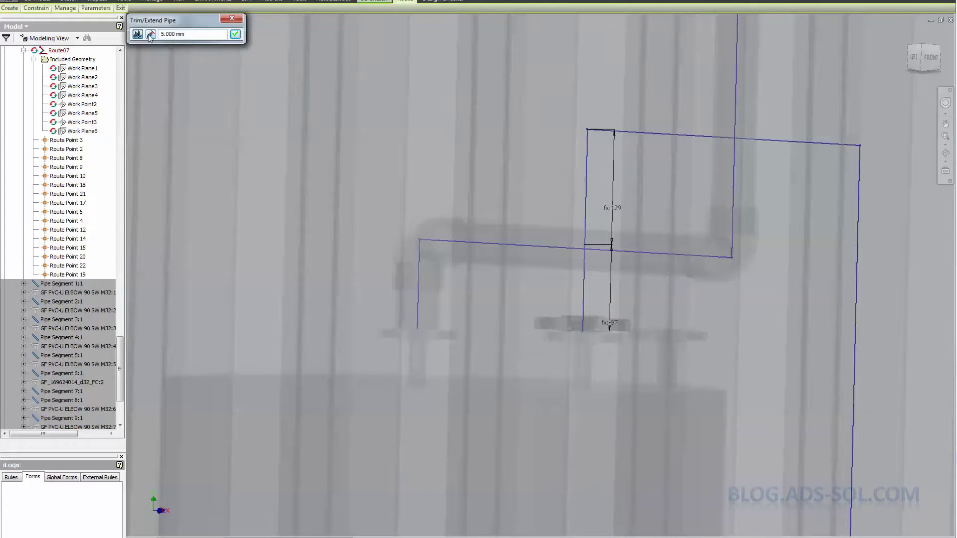
click(236, 35)
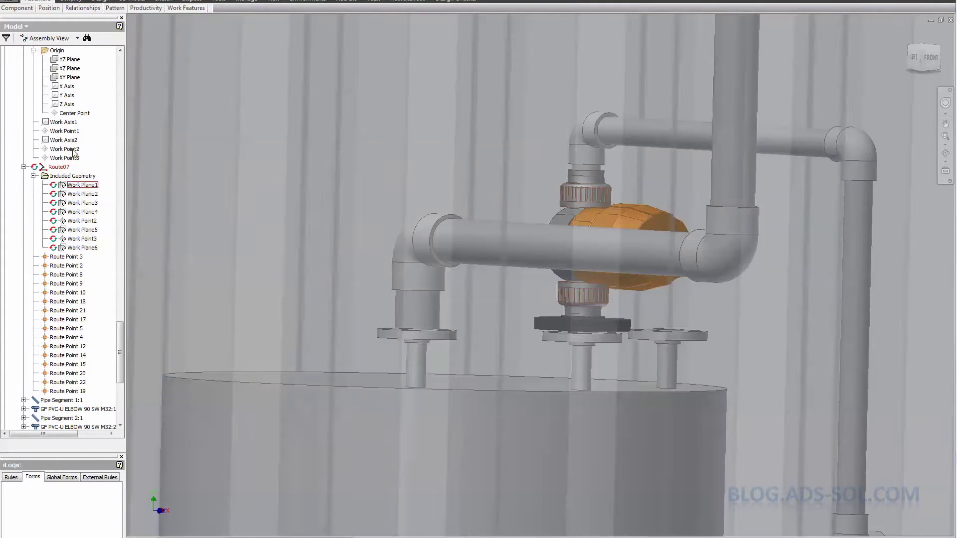
Section the extended flange joint in half on the flange's XY origin plane and inspect the pipe end
click(70, 77)
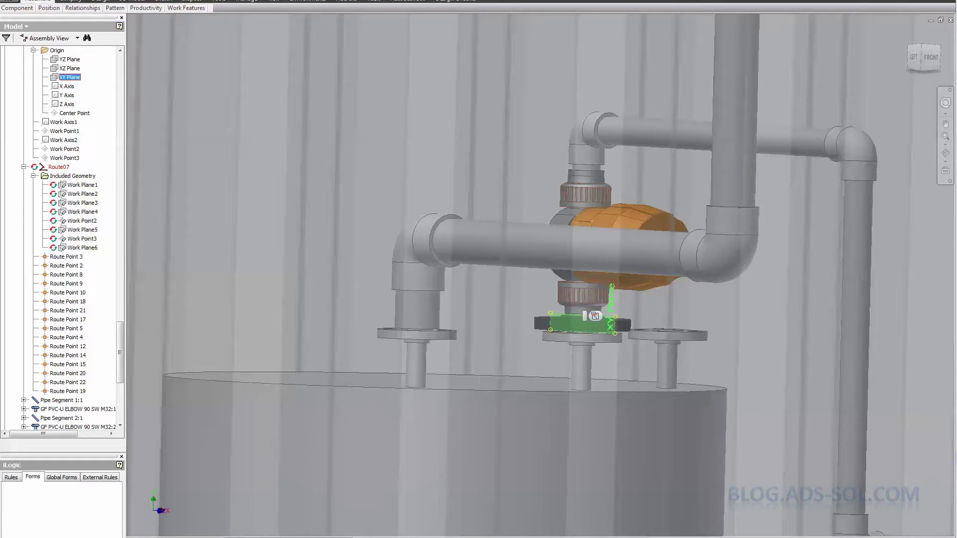
click(319, 1)
click(322, 20)
scroll(601, 321, down, 5)
middle_drag(449, 469, 514, 457)
middle_drag(666, 314, 675, 314)
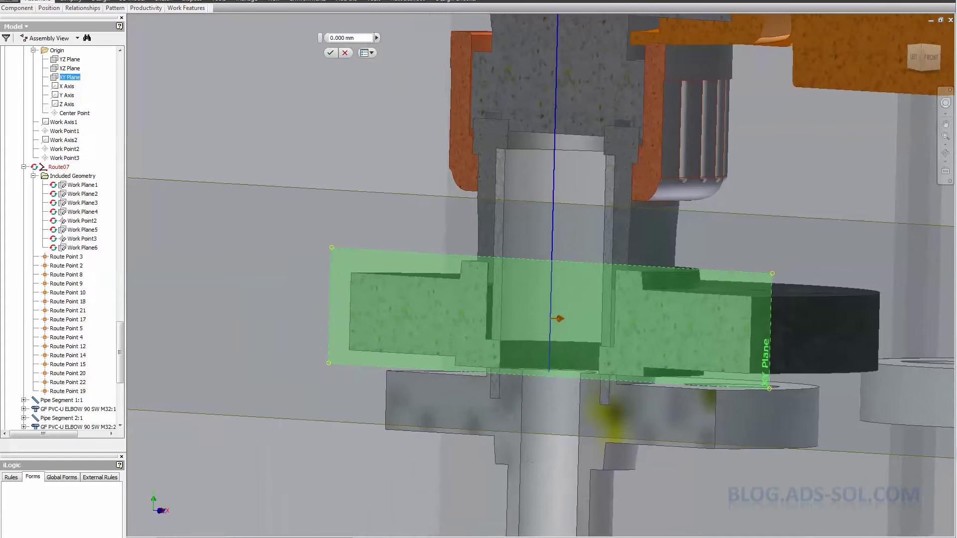
right_click(527, 462)
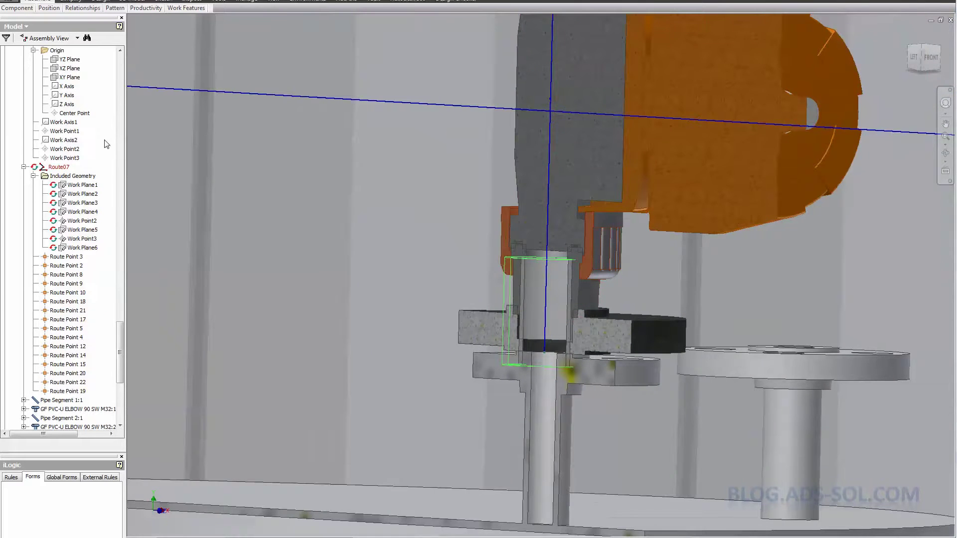
Reopen Route07 for editing and check whether Trim/Extend Pipe is available at the upper corner of the valve branch
double_click(58, 167)
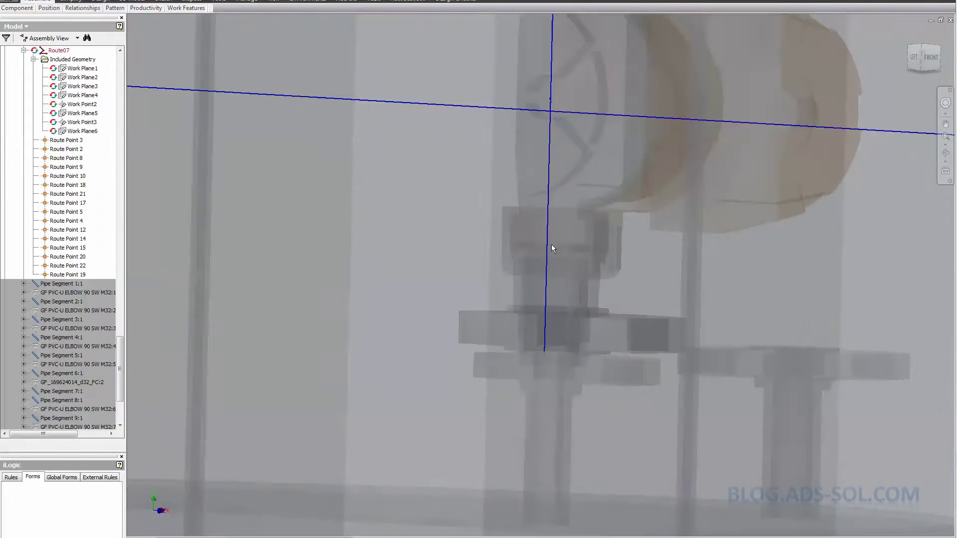
scroll(552, 245, up, 3)
scroll(552, 244, down, 3)
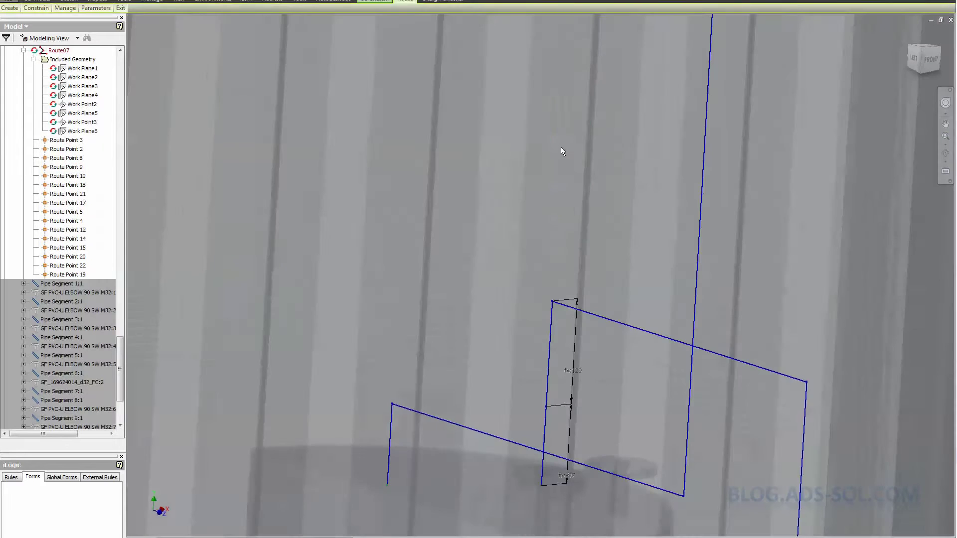
right_click(553, 307)
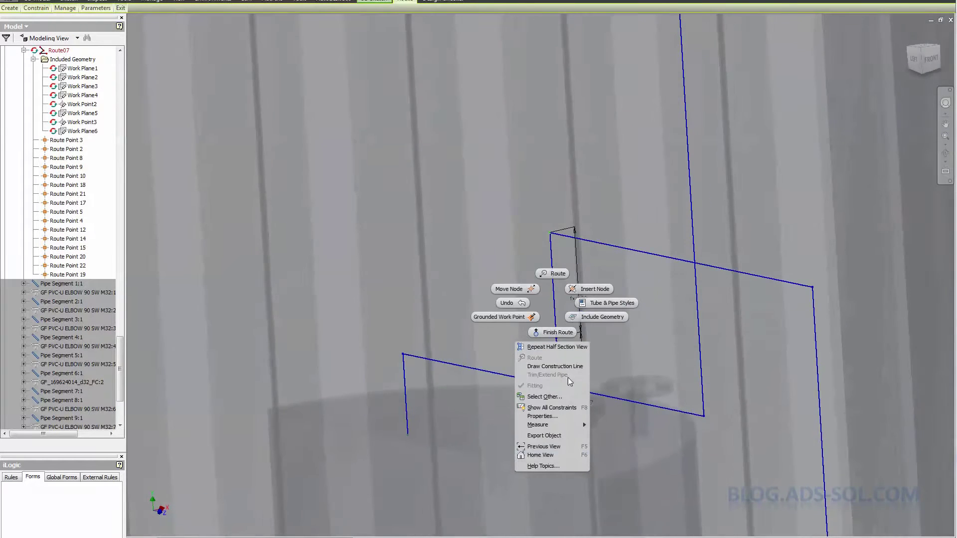
shift+middle_drag(624, 407, 670, 400)
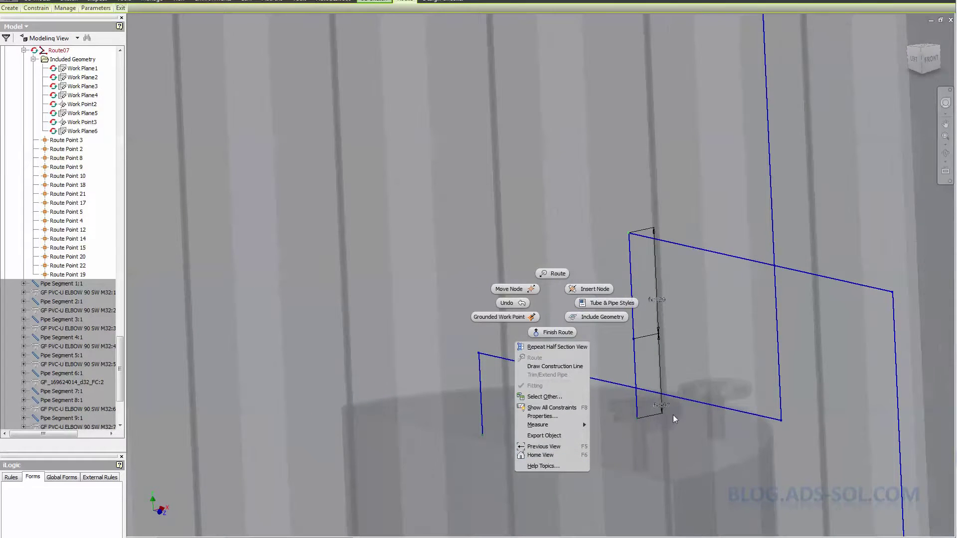
key(Escape)
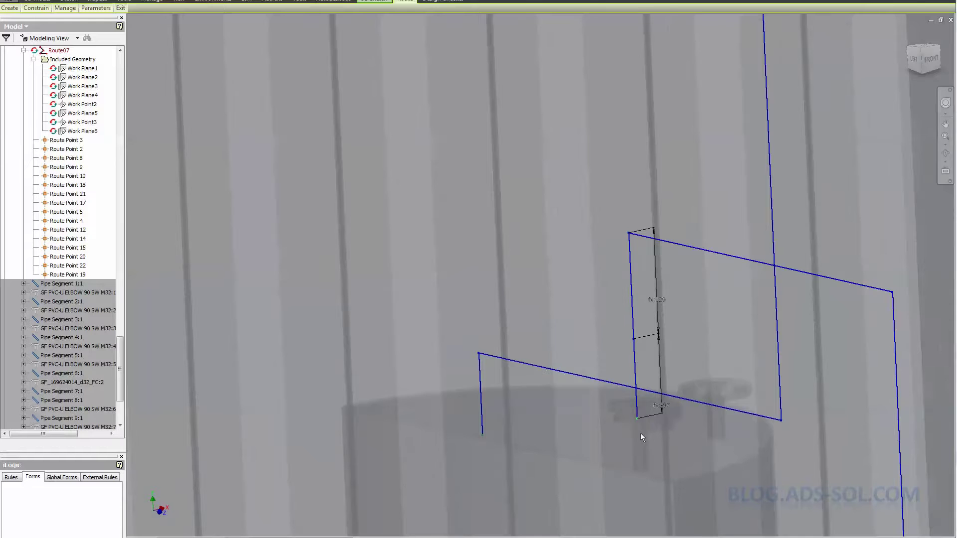
Examine the constraints at Route07's flange end, highlight the included Work Point2 and Work Plane5, and return to the run
scroll(643, 428, up, 5)
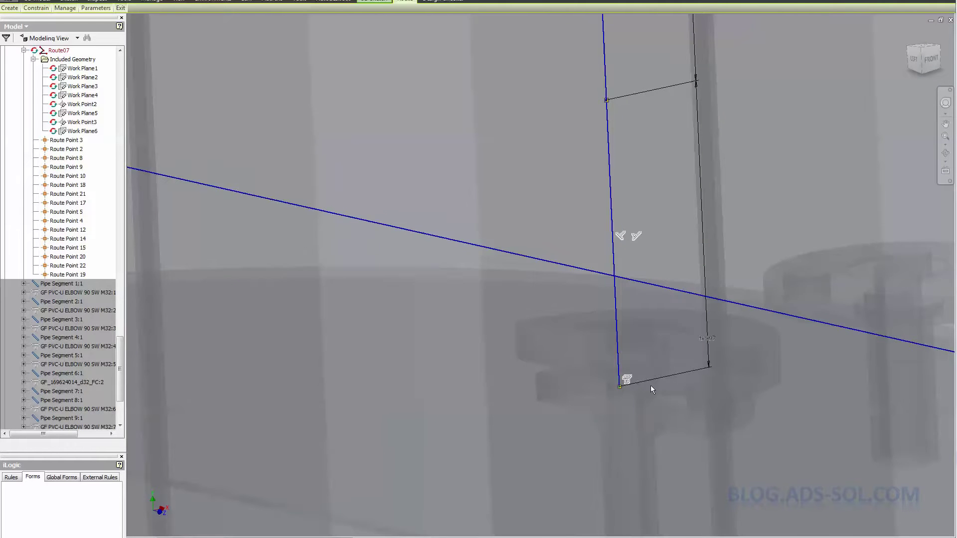
scroll(606, 402, down, 2)
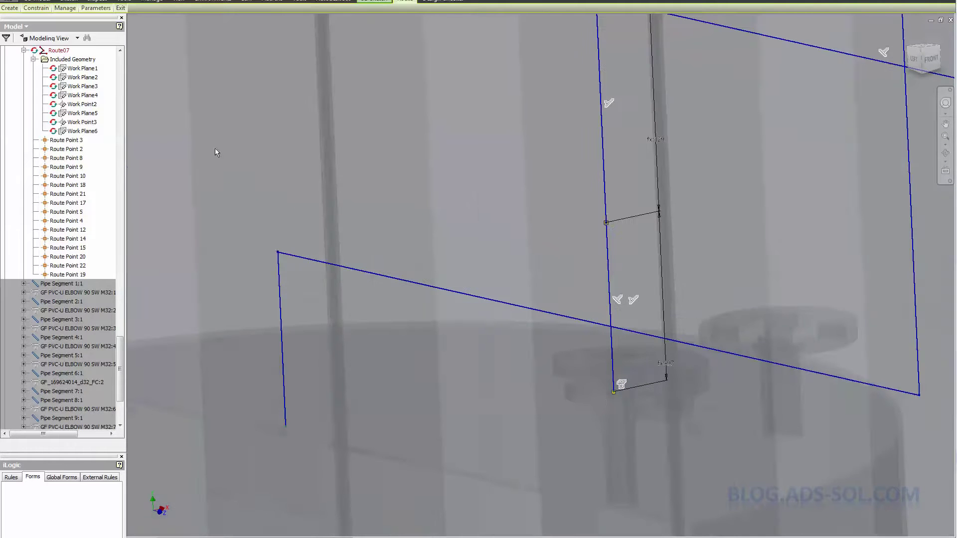
click(79, 103)
ctrl+click(81, 114)
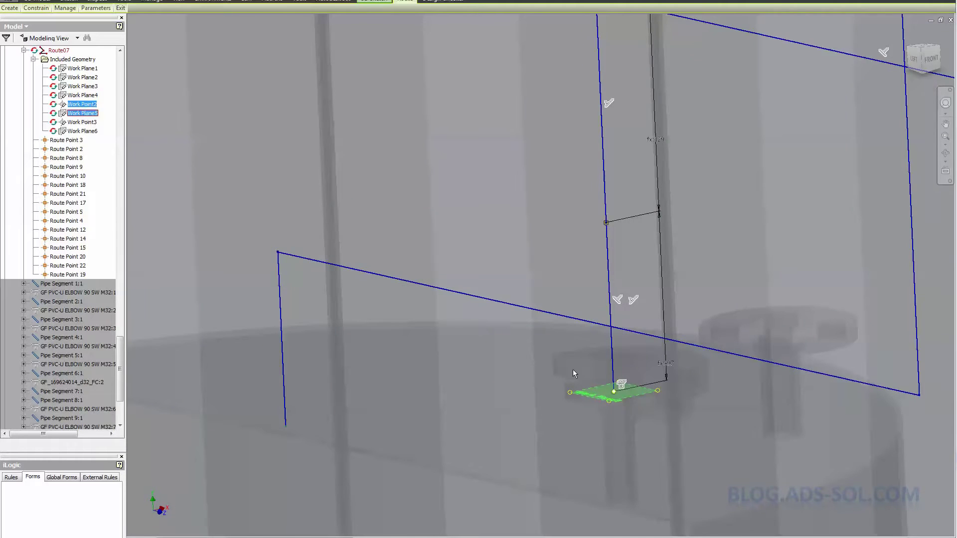
scroll(501, 316, down, 4)
click(507, 301)
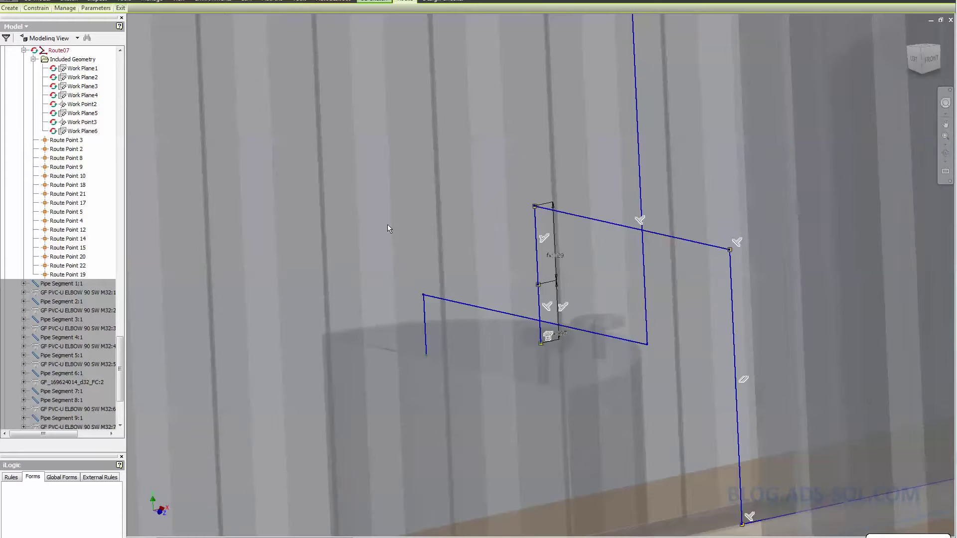
key(ctrl+Return)
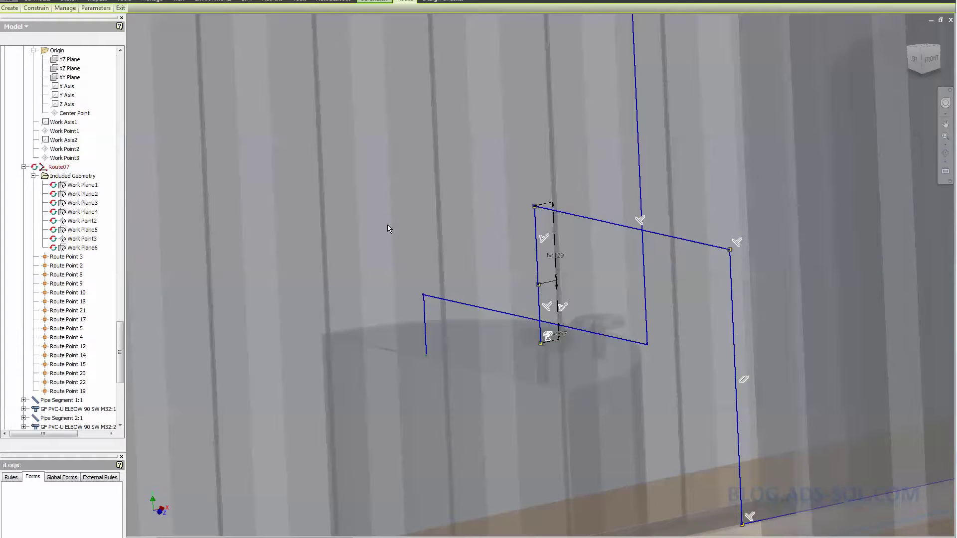
scroll(388, 224, down, 4)
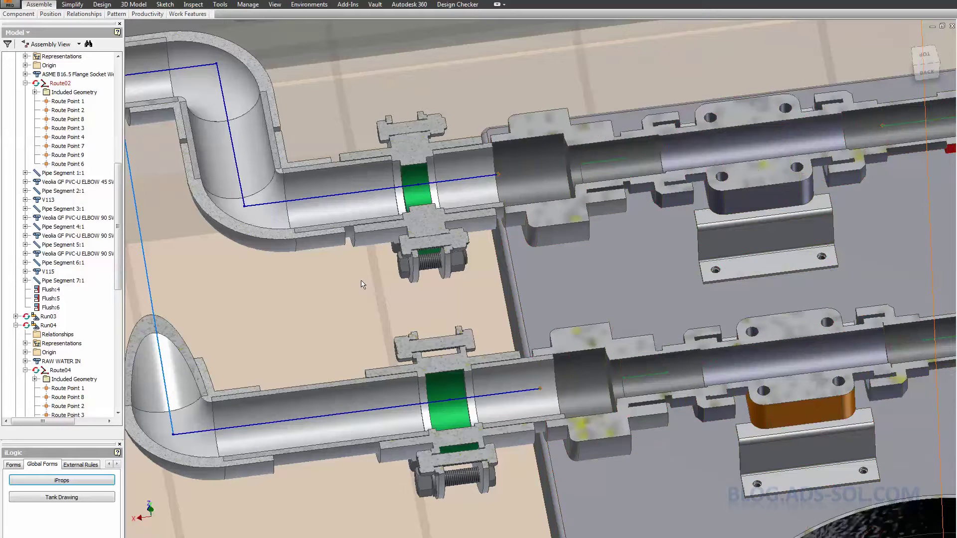
Open the skid component STRATA-18 in its own window and examine the open socket ends of its two valve connections
right_click(525, 211)
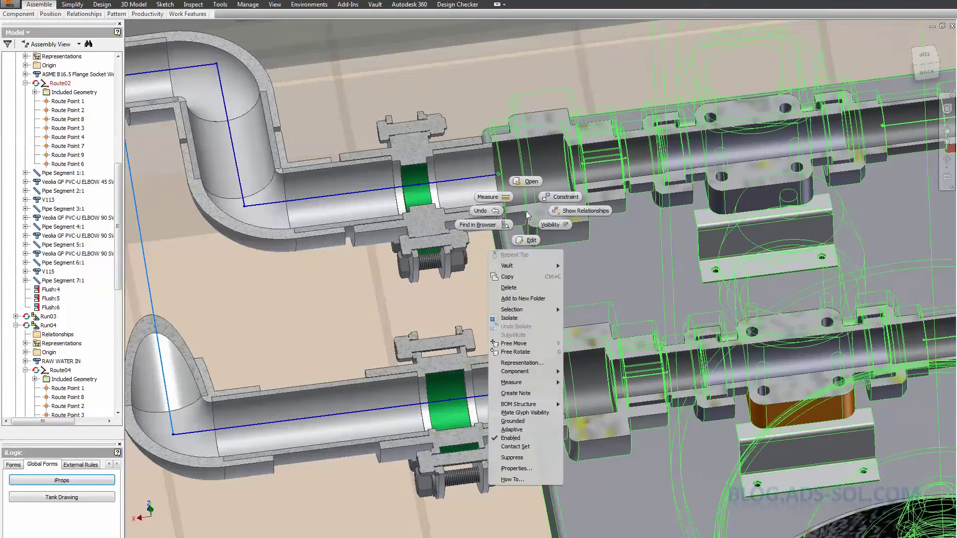
click(530, 181)
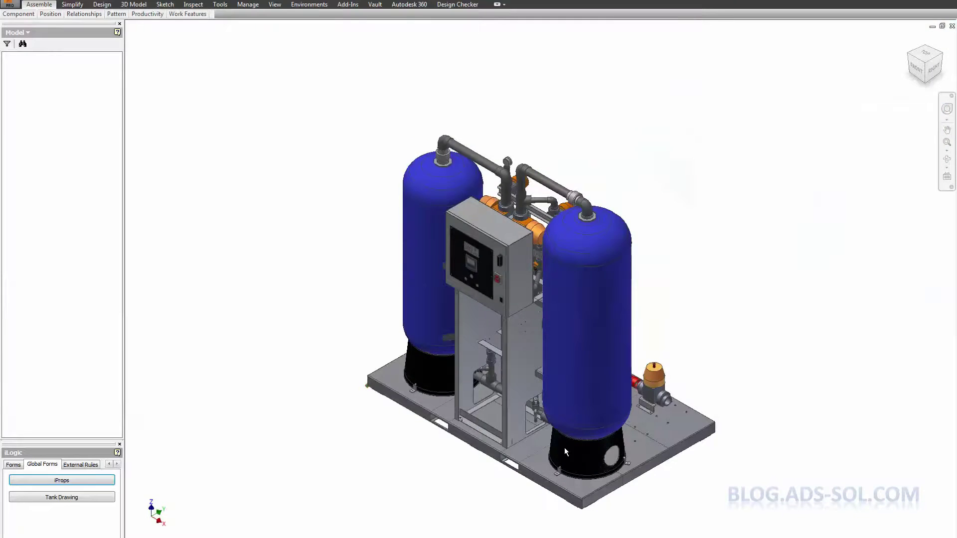
scroll(722, 453, down, 6)
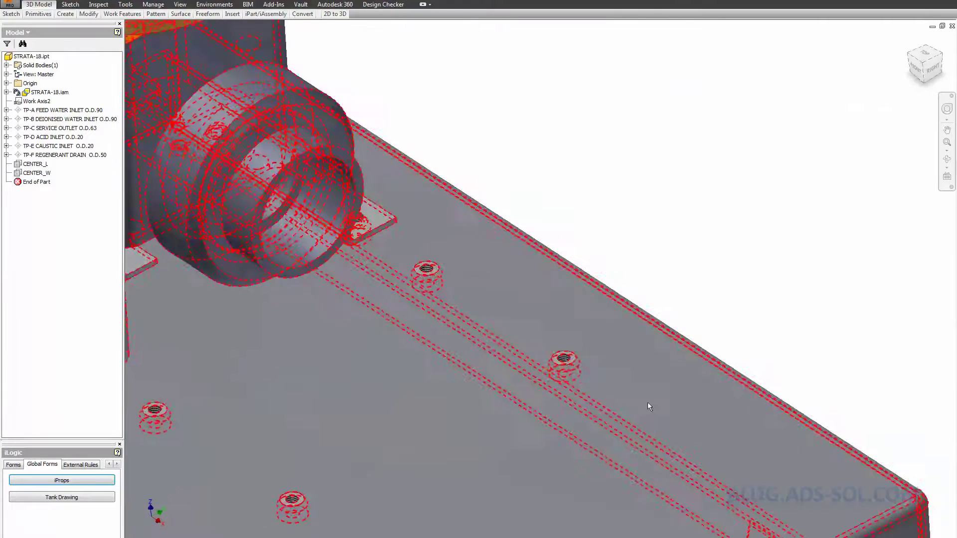
shift+middle_drag(301, 193, 209, 187)
shift+middle_drag(548, 279, 592, 413)
scroll(351, 269, up, 2)
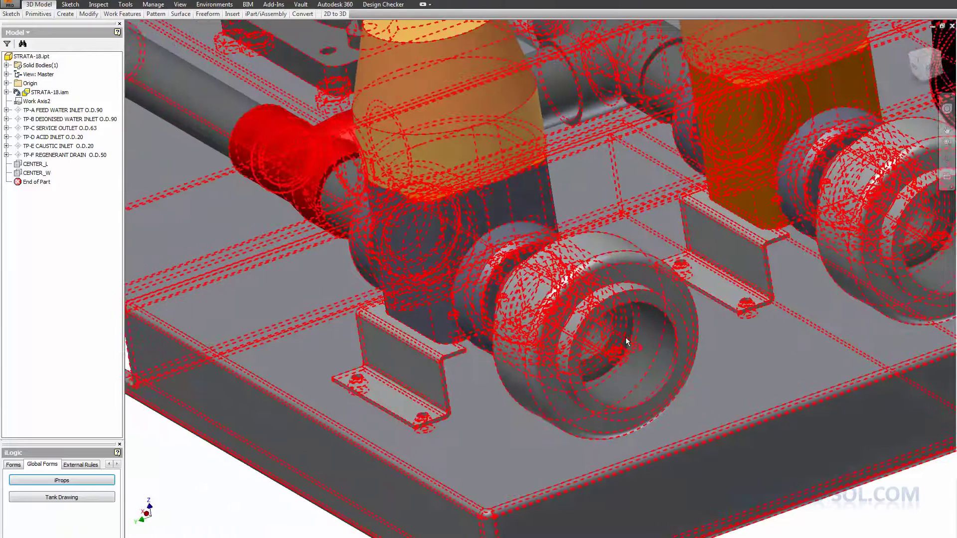
middle_drag(880, 511, 748, 506)
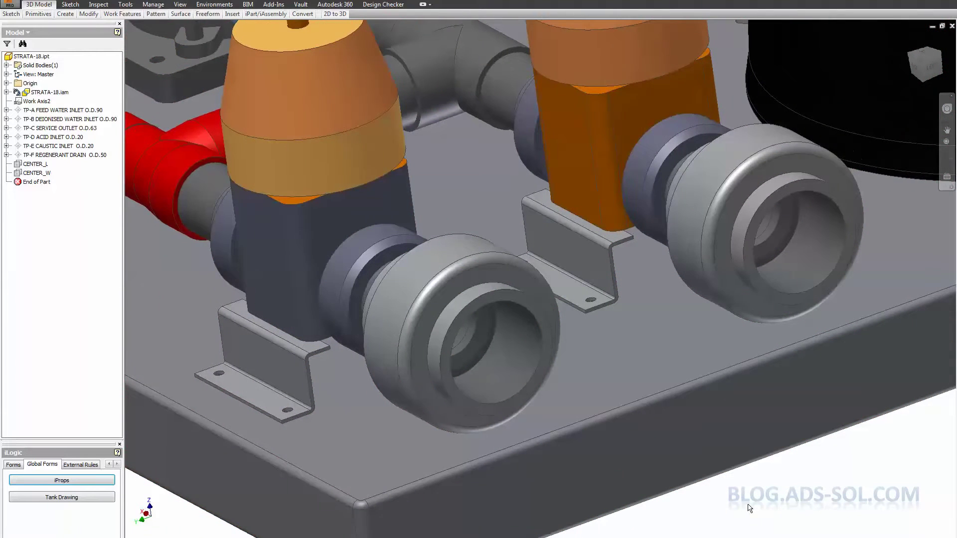
Set selection to faces and edges, highlight the inner shoulder face of the front valve's end socket, and view the whole skid base
right_click(749, 508)
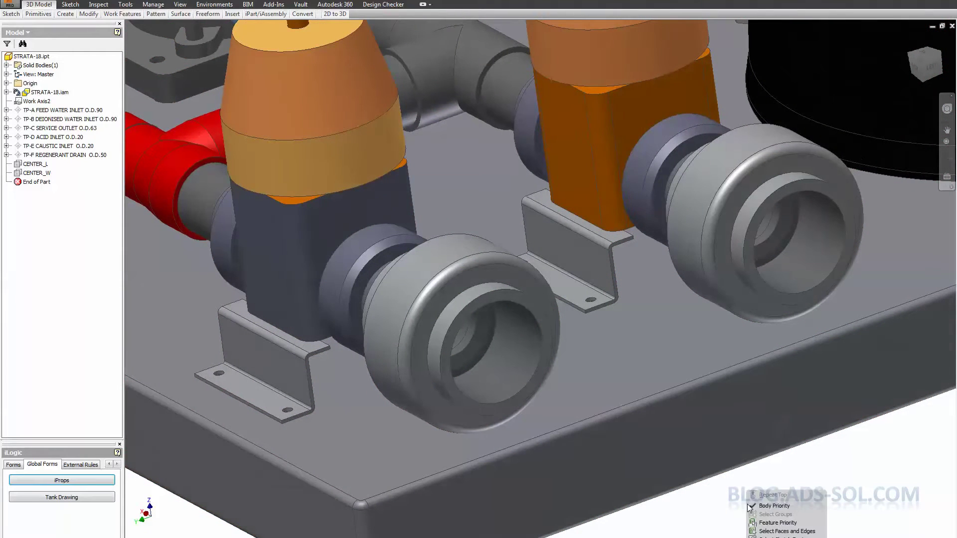
click(787, 531)
click(486, 343)
shift+middle_drag(486, 343, 675, 504)
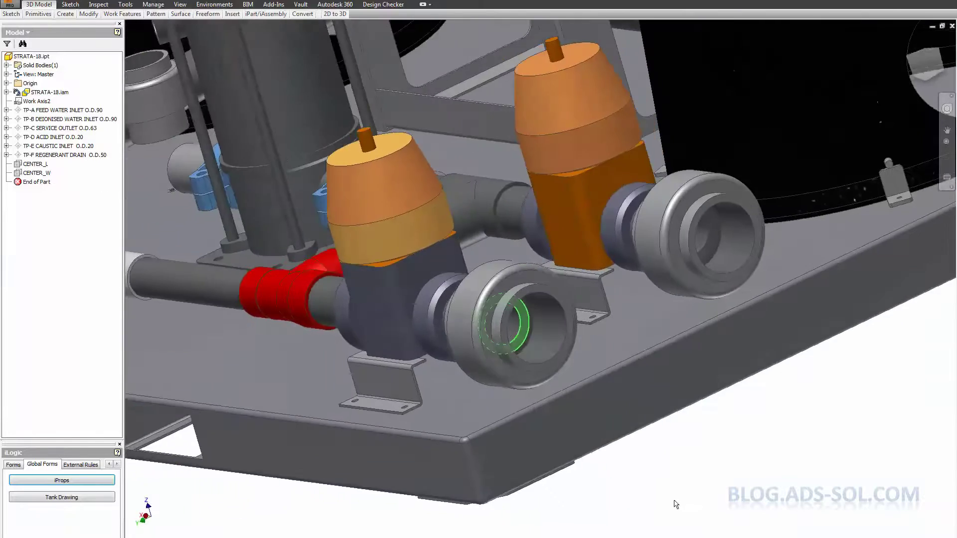
click(657, 455)
shift+middle_drag(537, 261, 740, 400)
scroll(742, 402, down, 5)
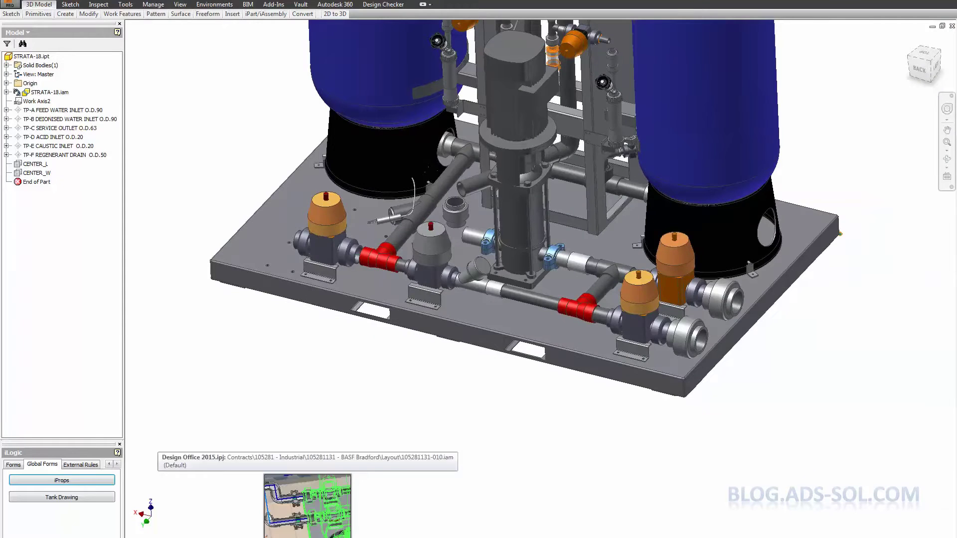
click(307, 536)
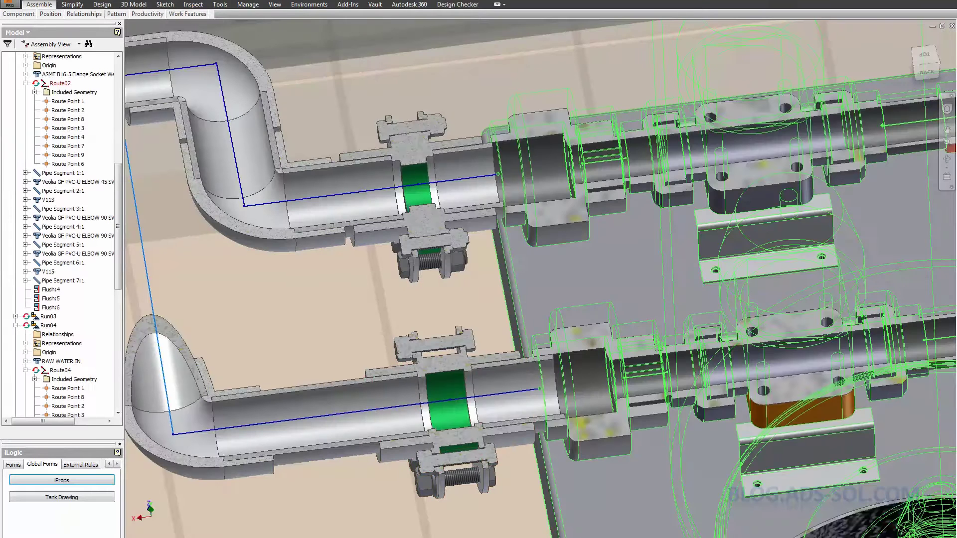
right_click(351, 287)
click(384, 312)
click(539, 391)
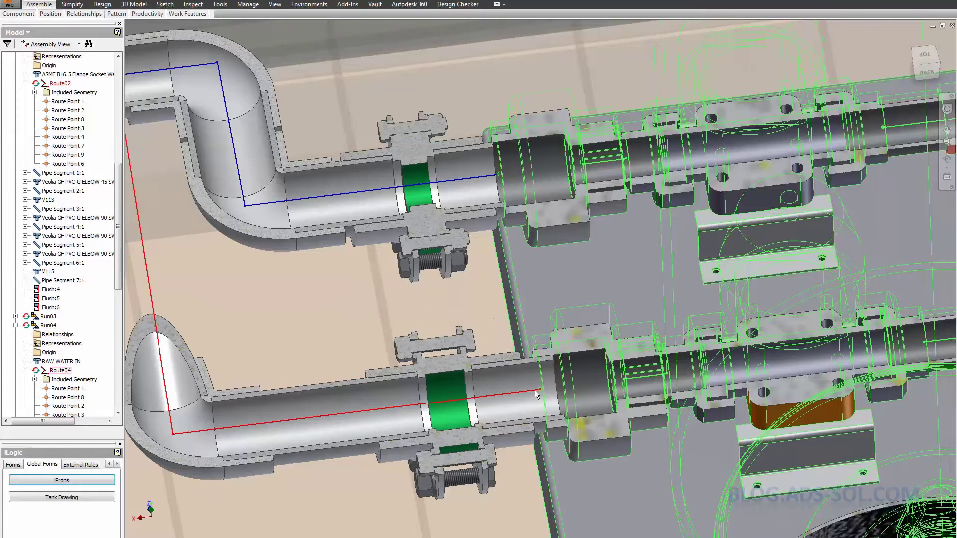
double_click(483, 177)
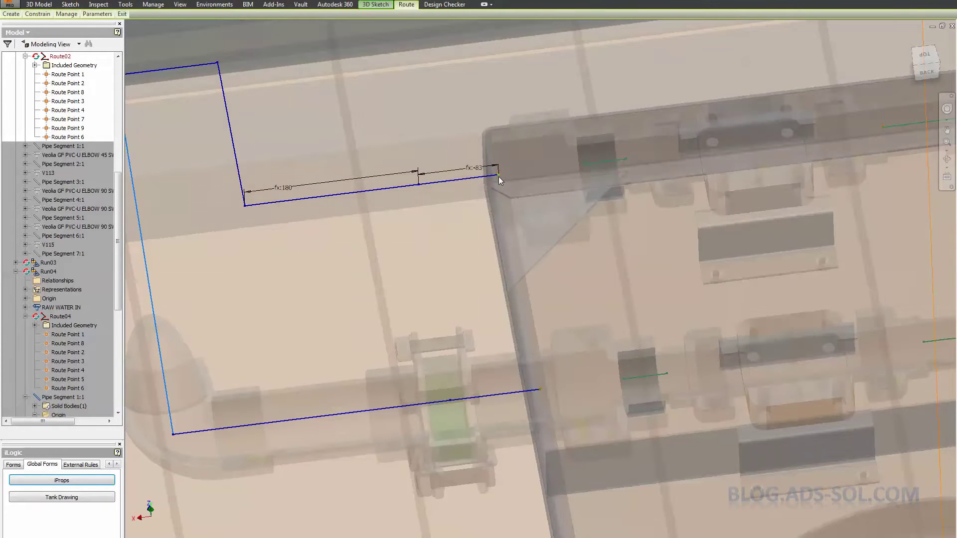
Extend the pipe at Route02's skid end with Trim/Extend Pipe, leave the route edit and check out all affected files
right_click(498, 176)
click(504, 248)
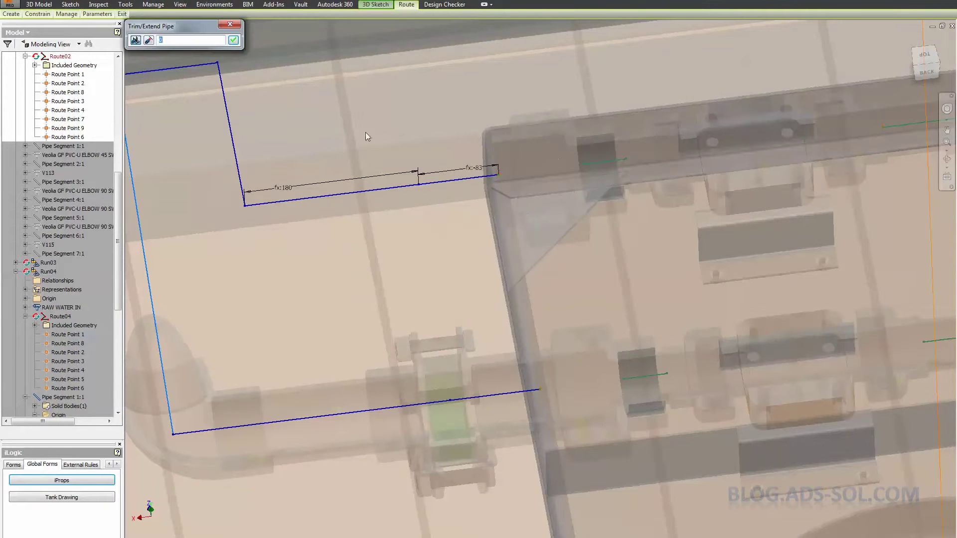
click(167, 41)
click(235, 44)
mouse_move(125, 16)
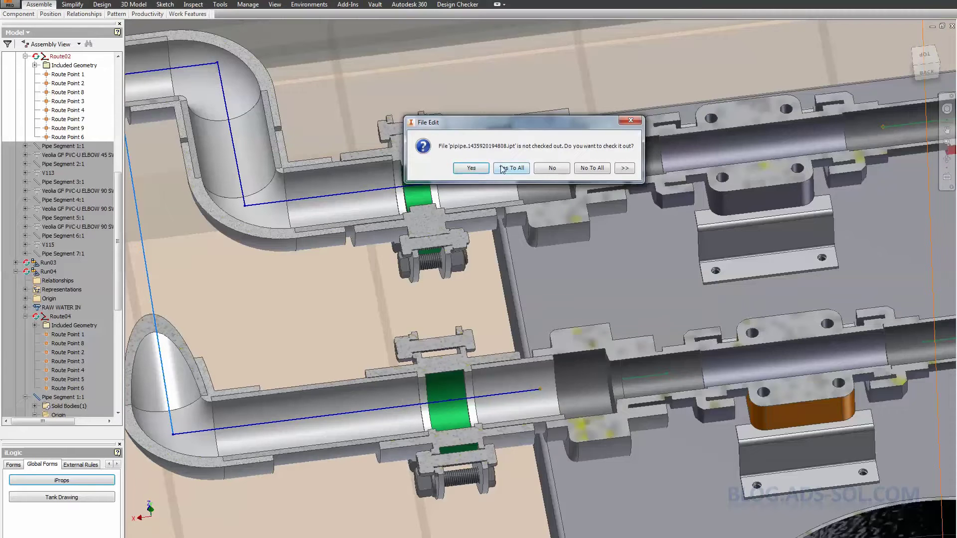
click(503, 168)
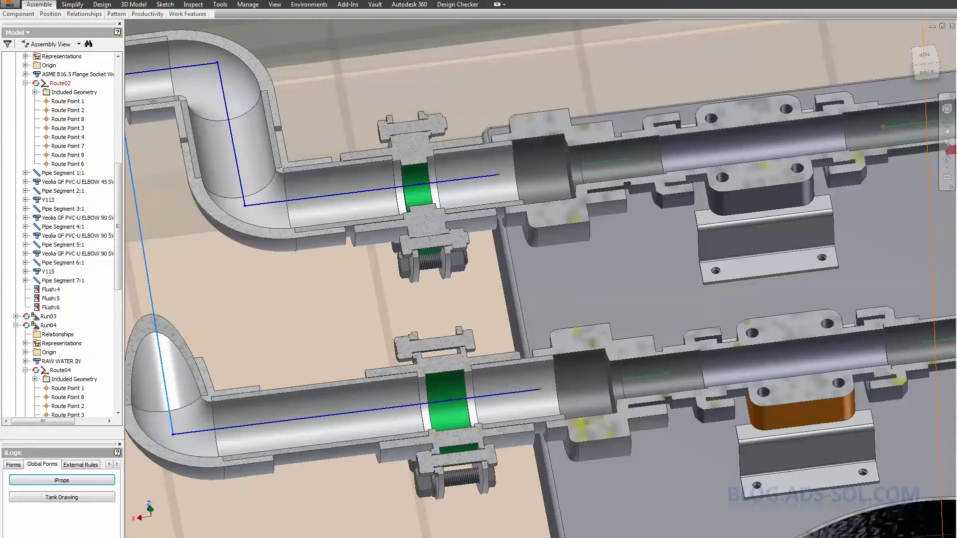
Examine the pipe engagement at Route02's and Route04's skid ends and locate STRATA-18's pipe connection points in the model structure
middle_drag(493, 187, 487, 349)
scroll(487, 349, down, 2)
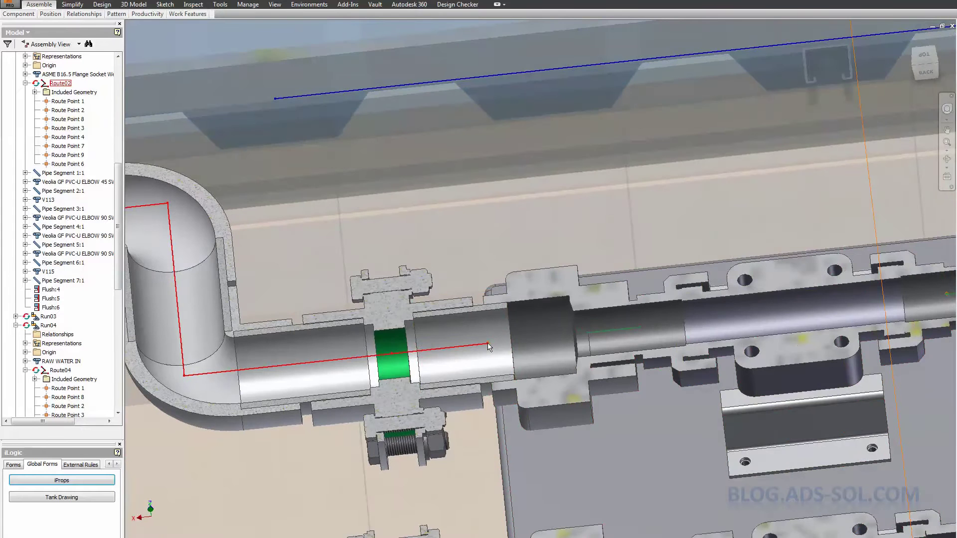
mouse_move(488, 344)
shift+middle_down()
mouse_move(494, 352)
mouse_move(493, 344)
shift+middle_up()
click(528, 304)
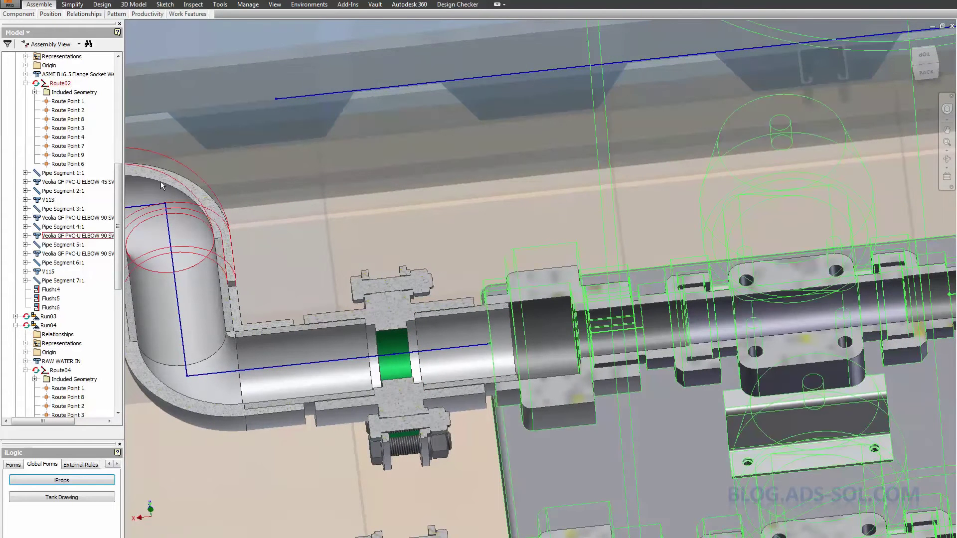
scroll(71, 95, up, 9)
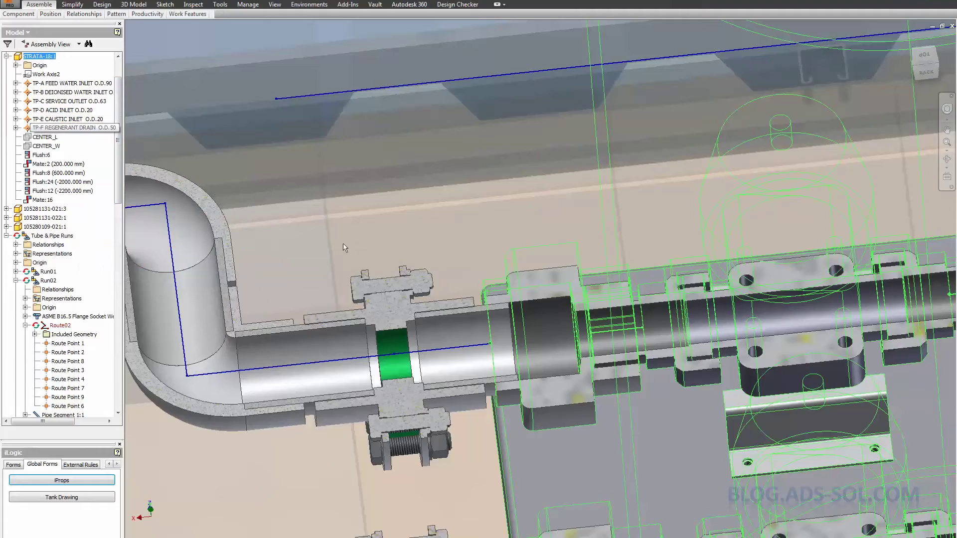
middle_drag(459, 254, 418, 86)
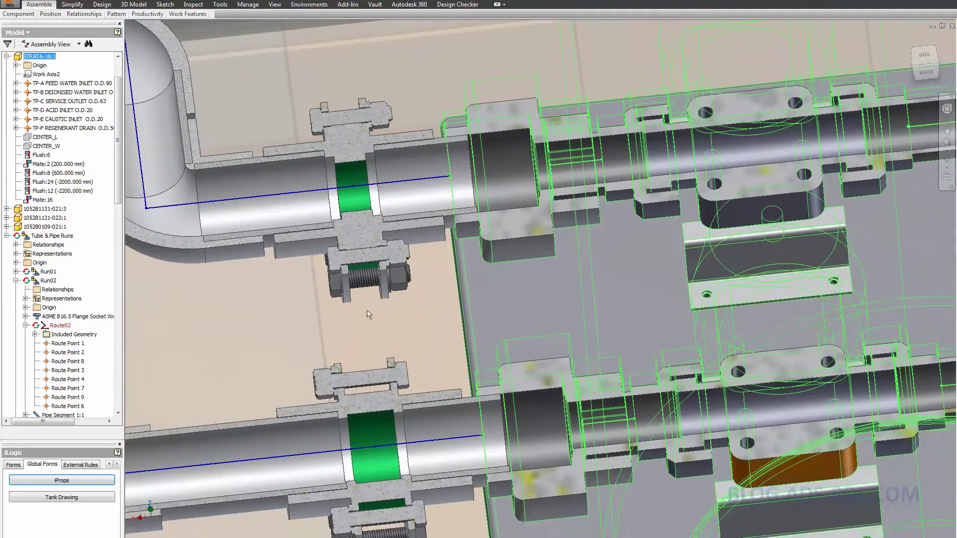
click(219, 348)
shift+middle_drag(442, 120, 442, 165)
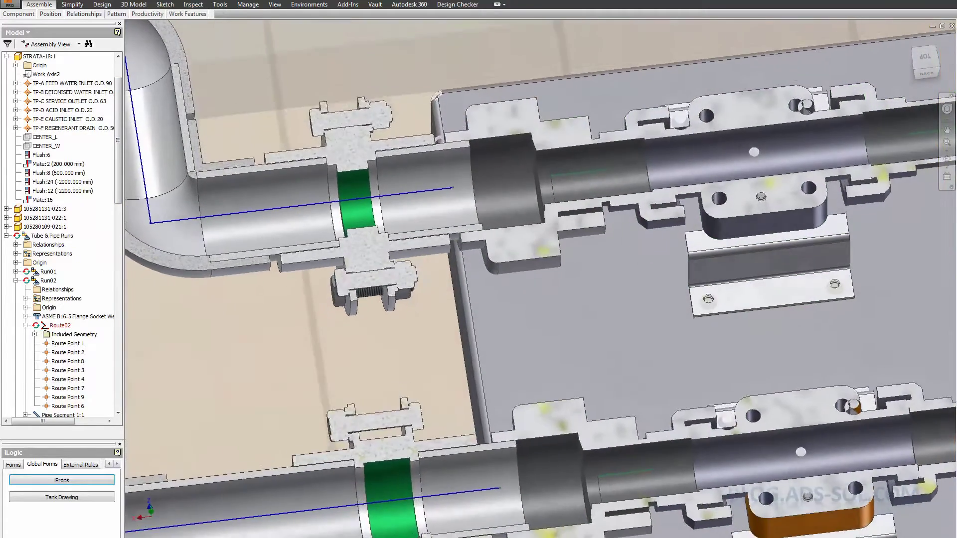